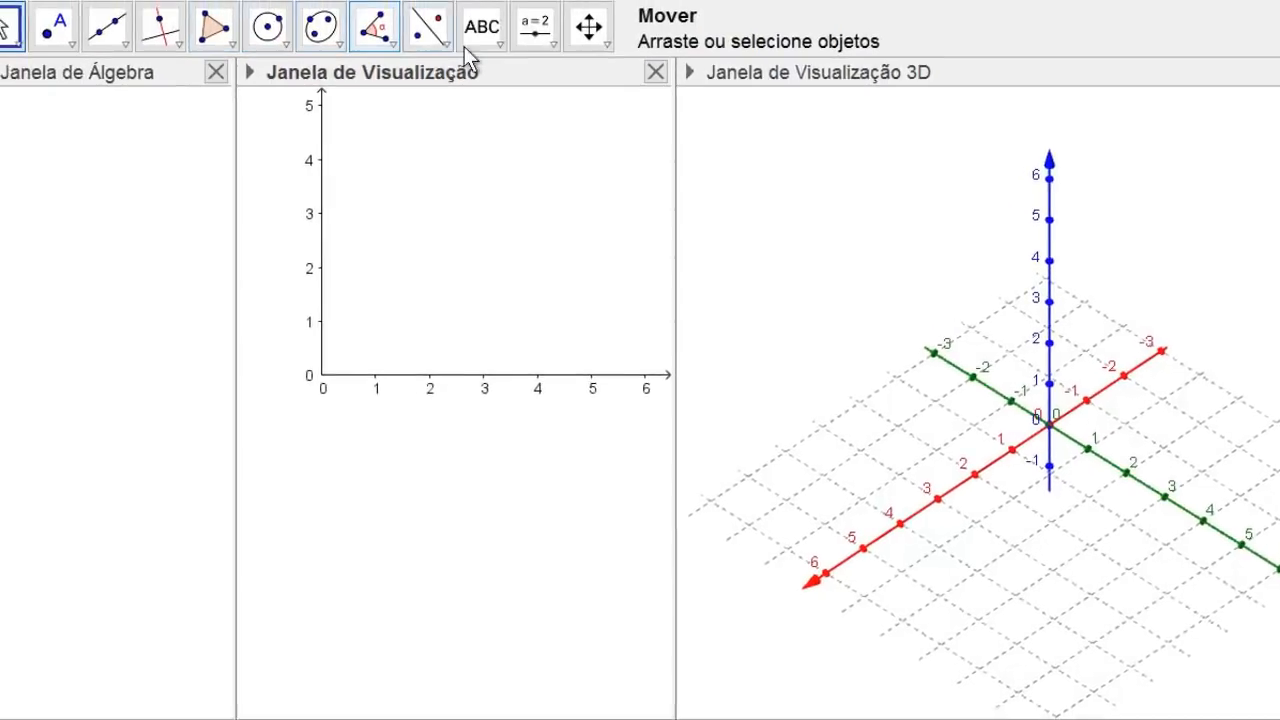
- Create a number slider named l below the 2D graph, ranging from 0 to 10 with increment 0.1
left_click(568, 48)
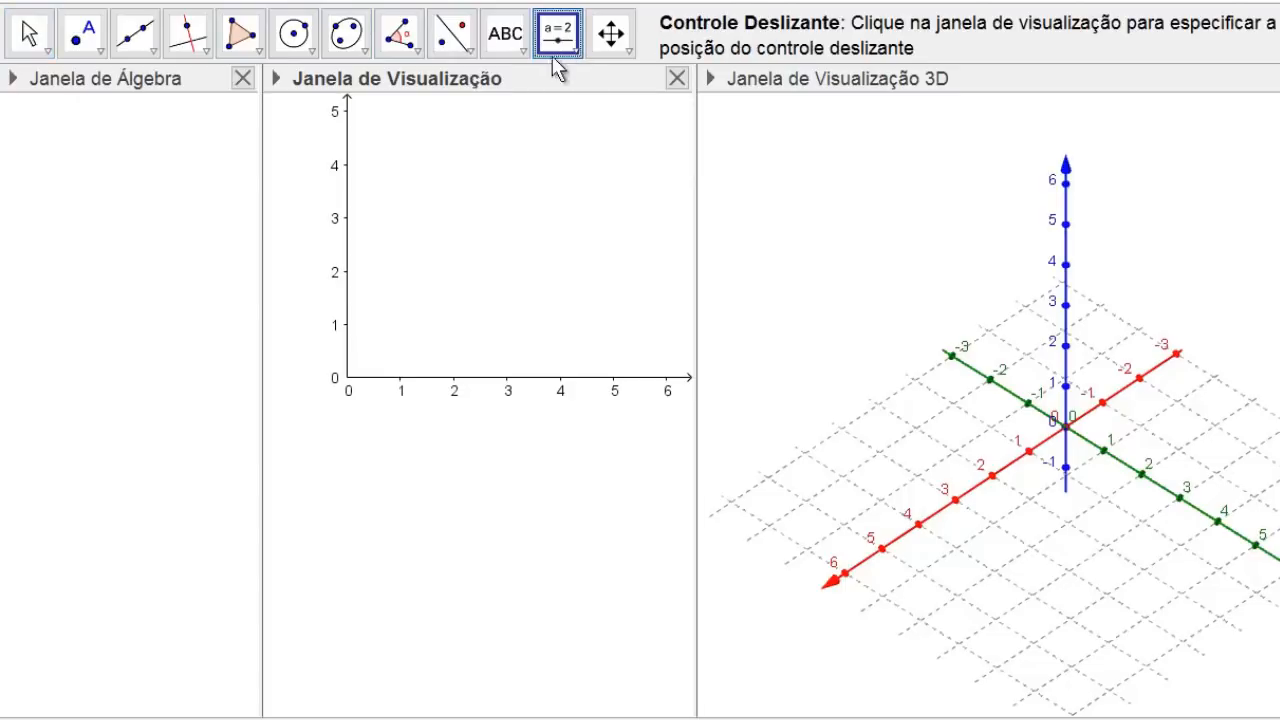
left_click(354, 516)
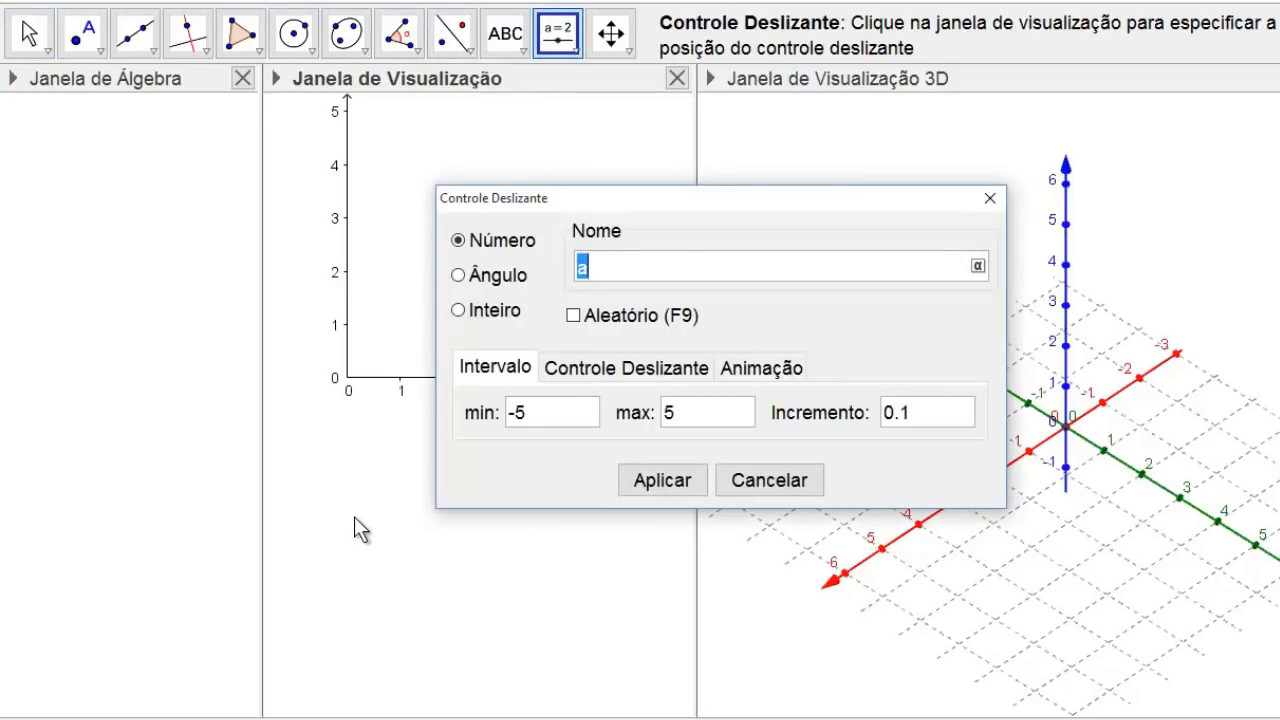
key("BackSpace")
double_click(496, 416)
type("0")
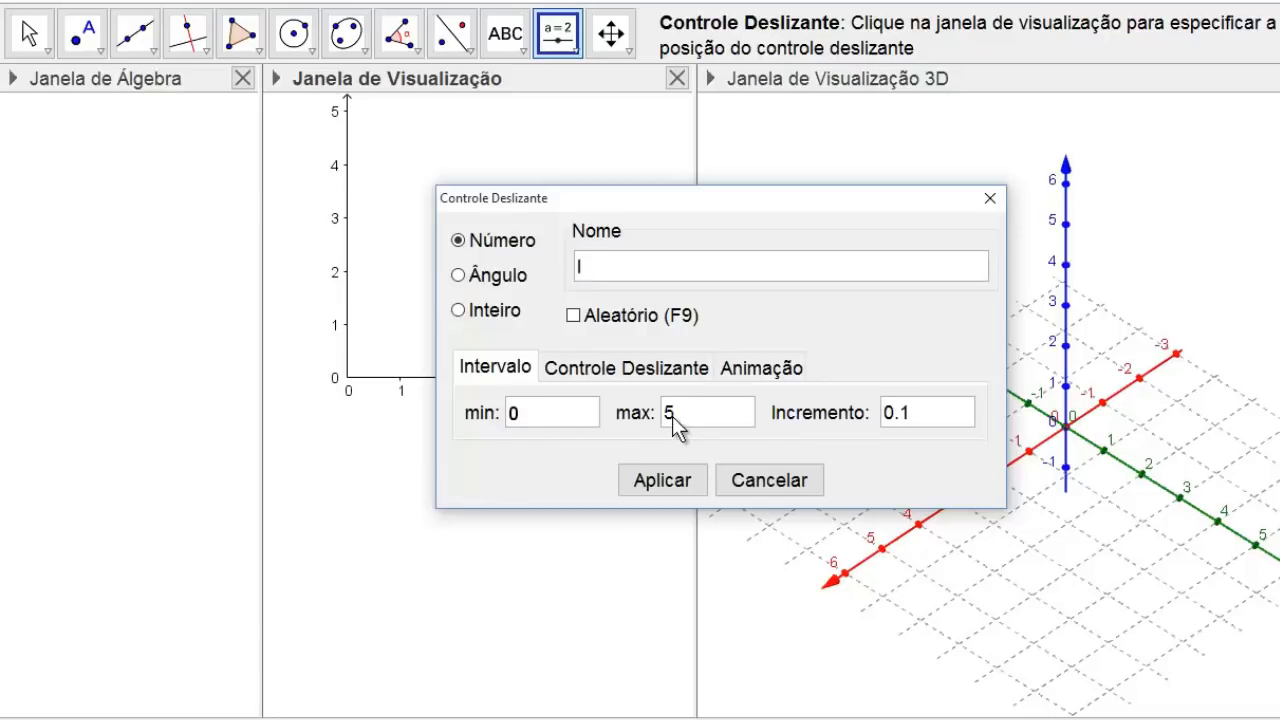
double_click(668, 416)
type("10")
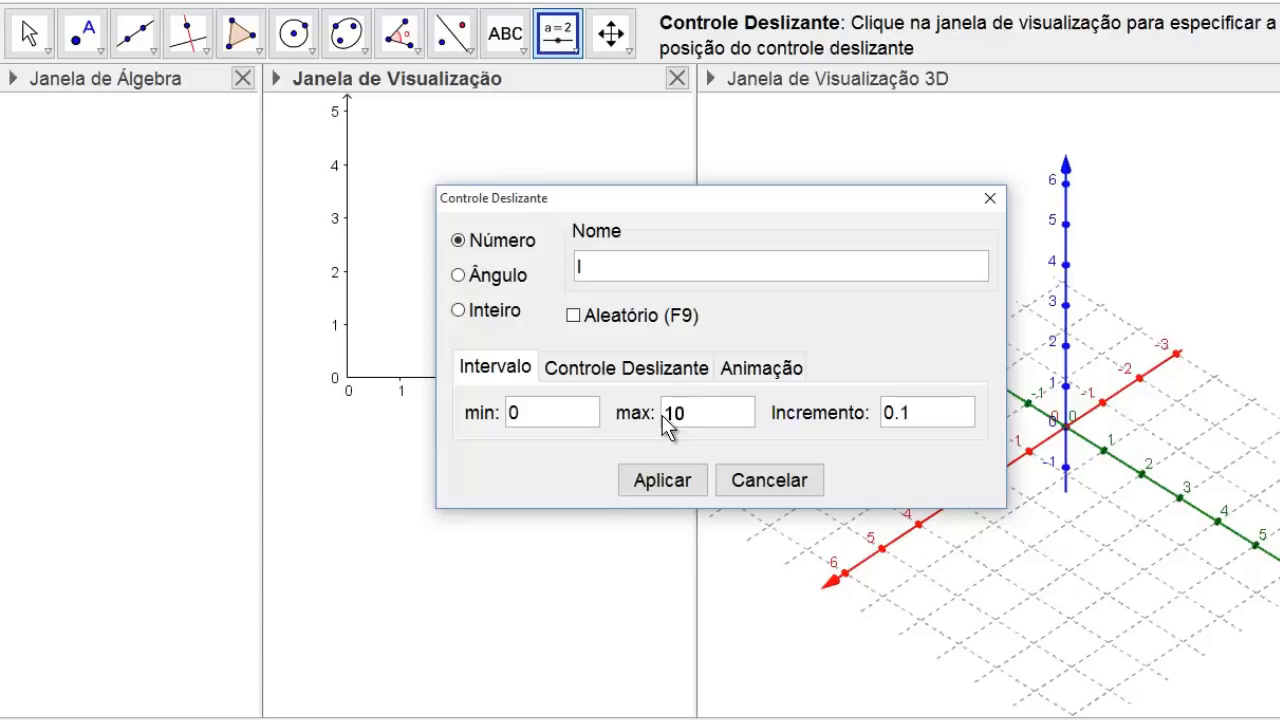
double_click(942, 418)
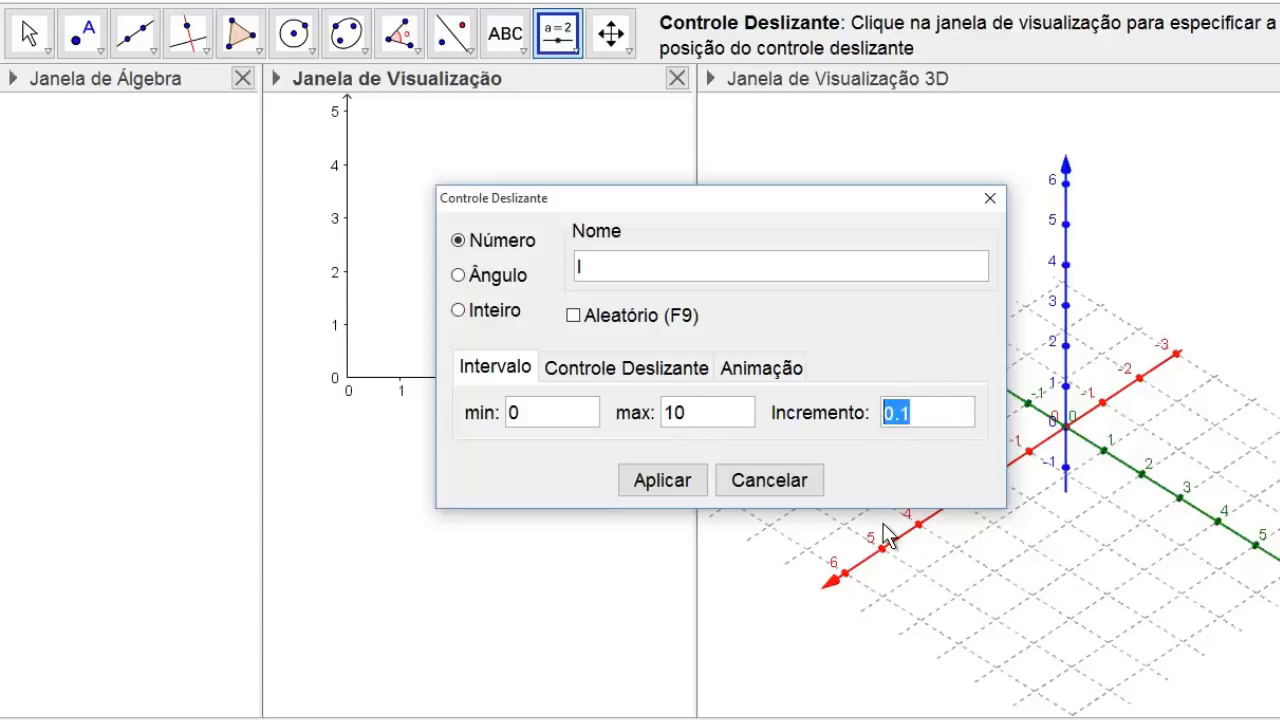
left_click(668, 485)
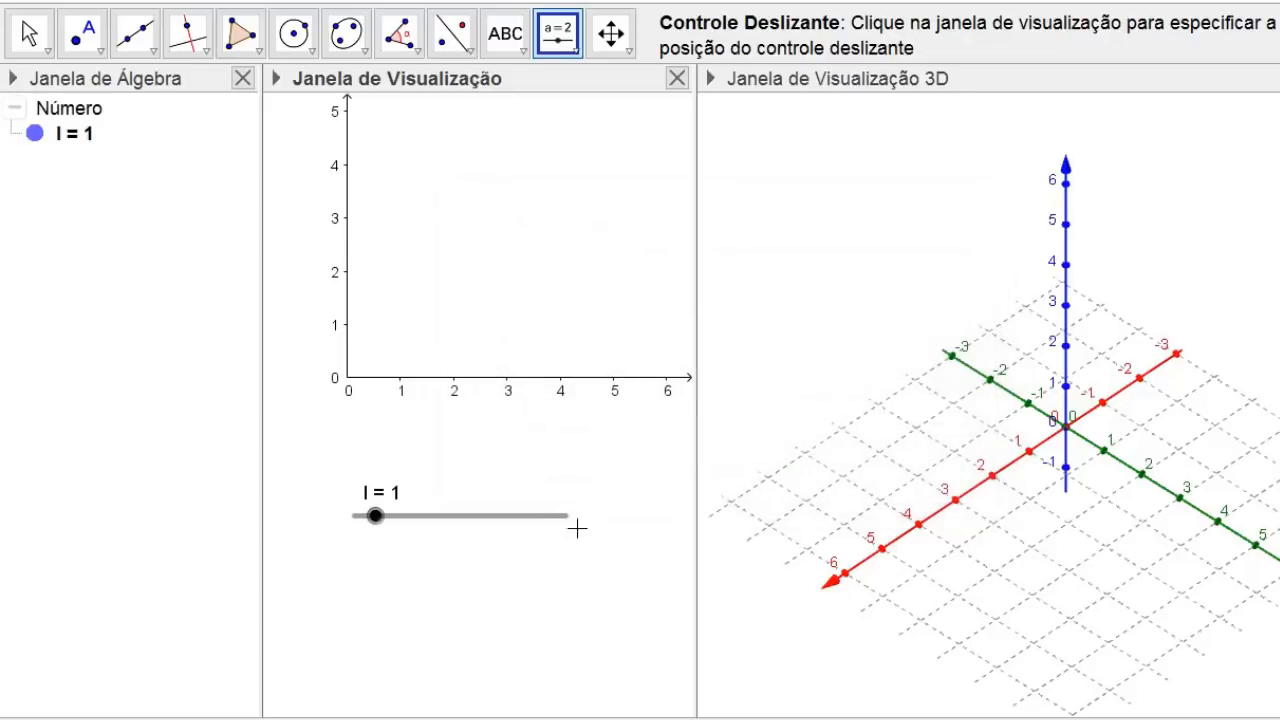
- Add a number slider named c beneath slider l, ranging from 0 to 10 with increment 0.1
left_click(354, 565)
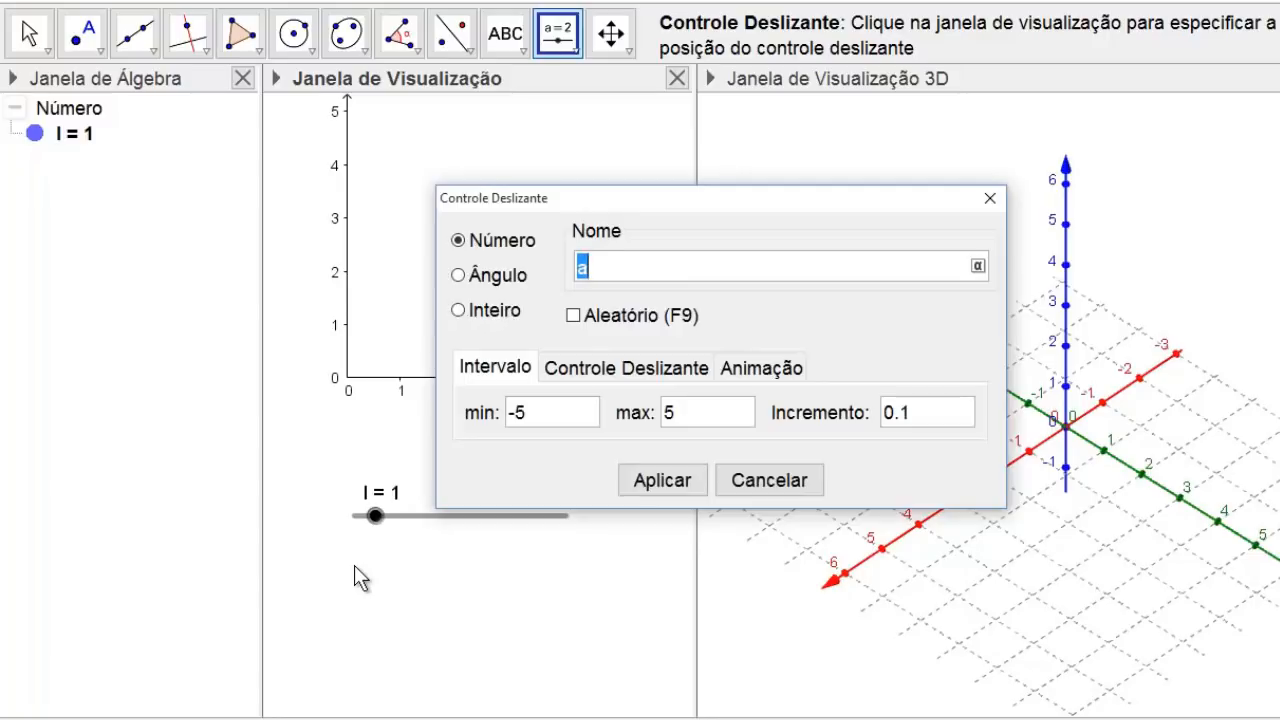
type("c")
double_click(512, 414)
type("0")
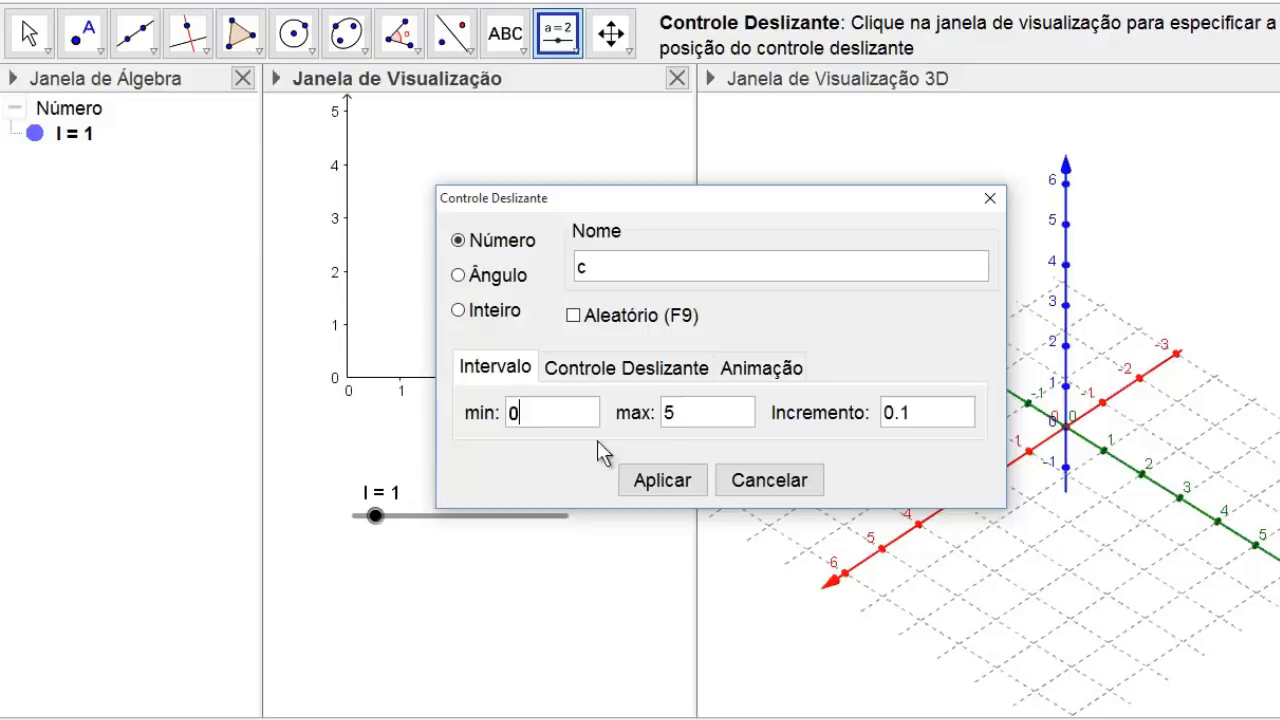
double_click(662, 414)
type("10")
double_click(910, 412)
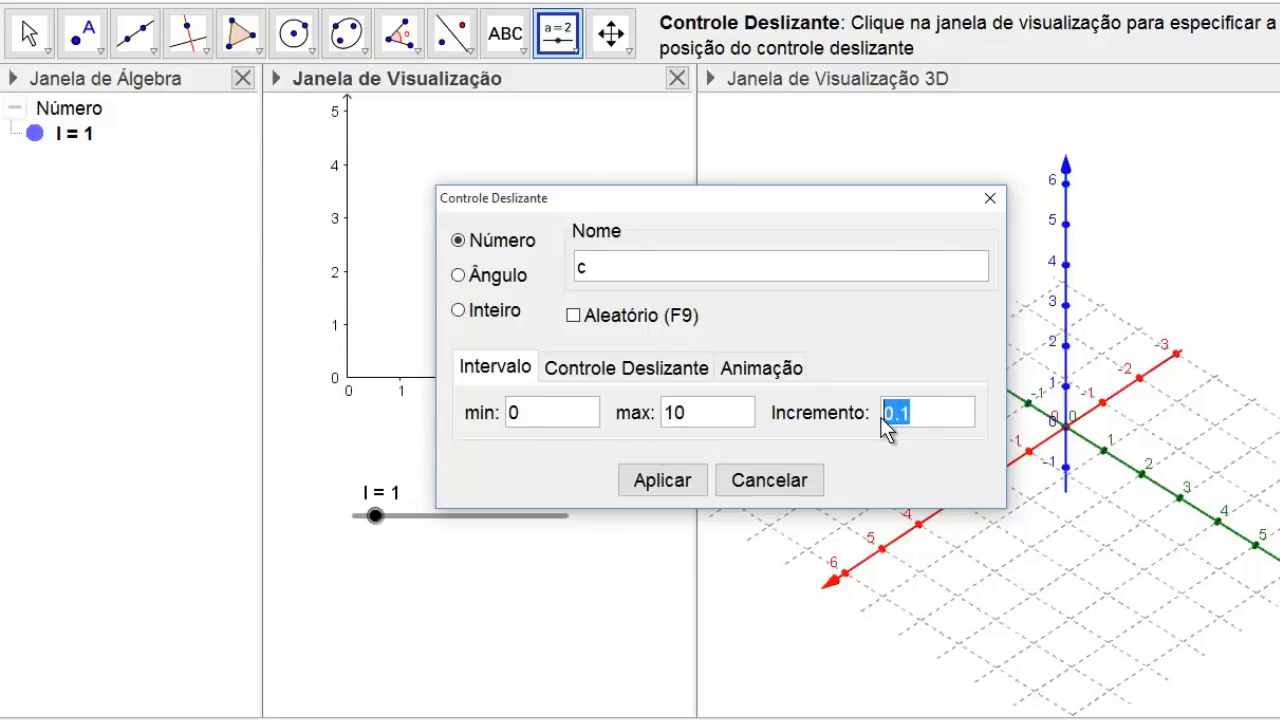
left_click(665, 486)
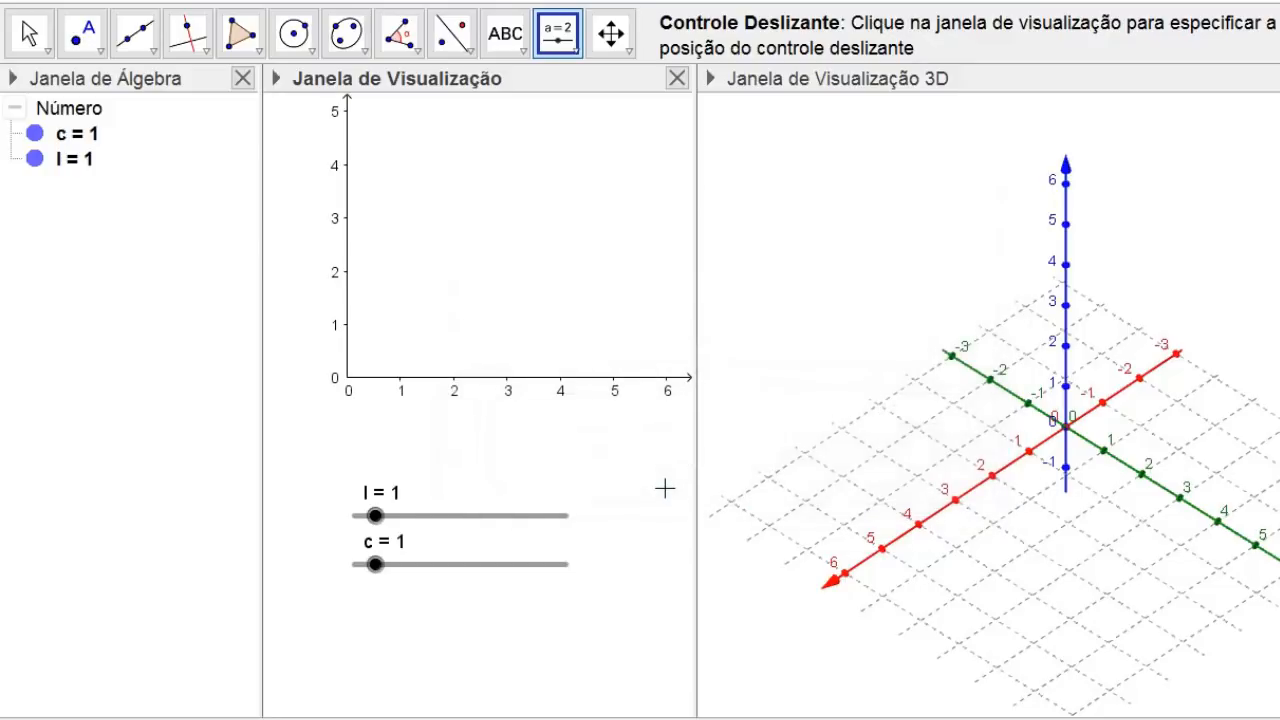
- Add a number slider named a beneath slider c, ranging from 0 to 10 with increment 0.1
left_click(355, 611)
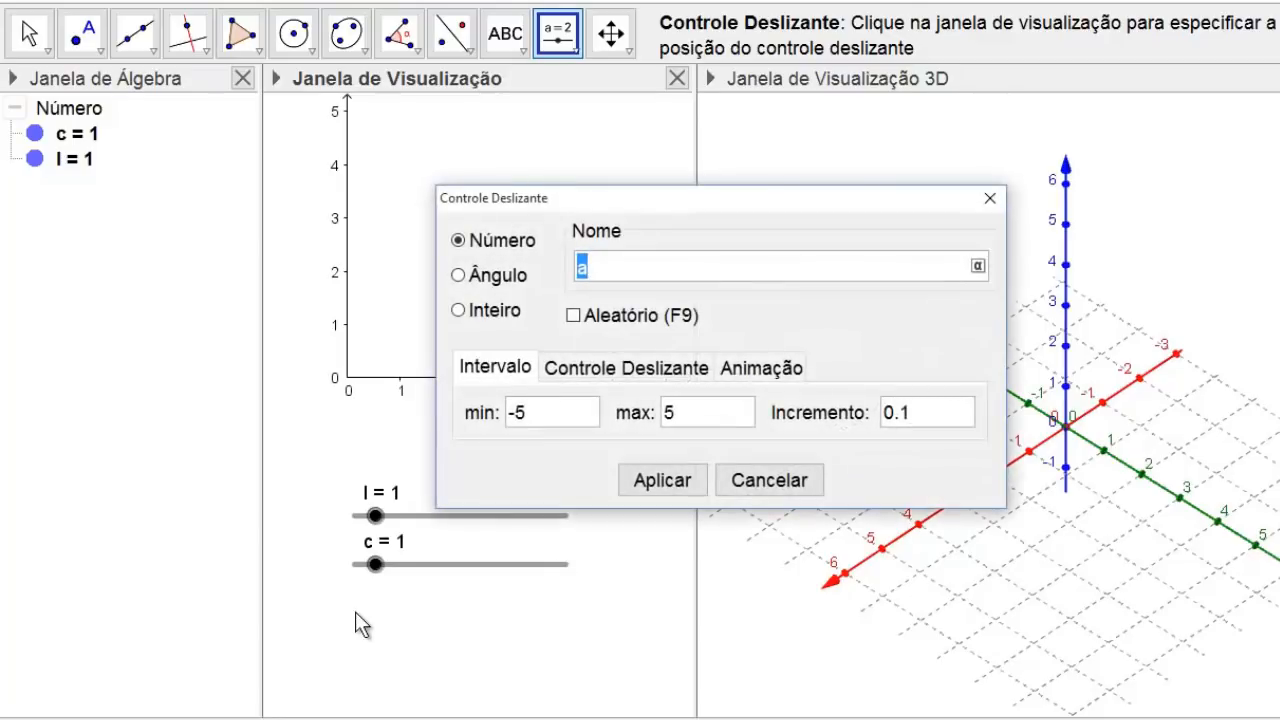
left_click_drag(527, 422, 509, 414)
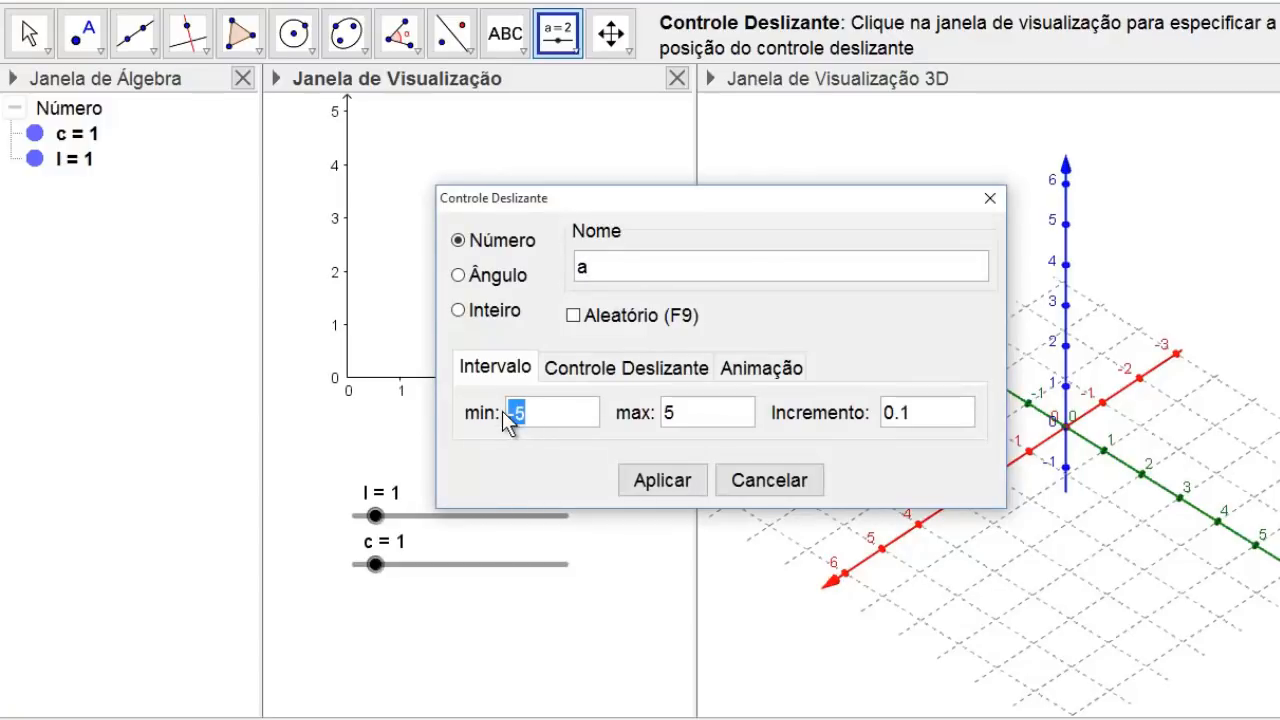
type("0")
left_click_drag(684, 418, 662, 420)
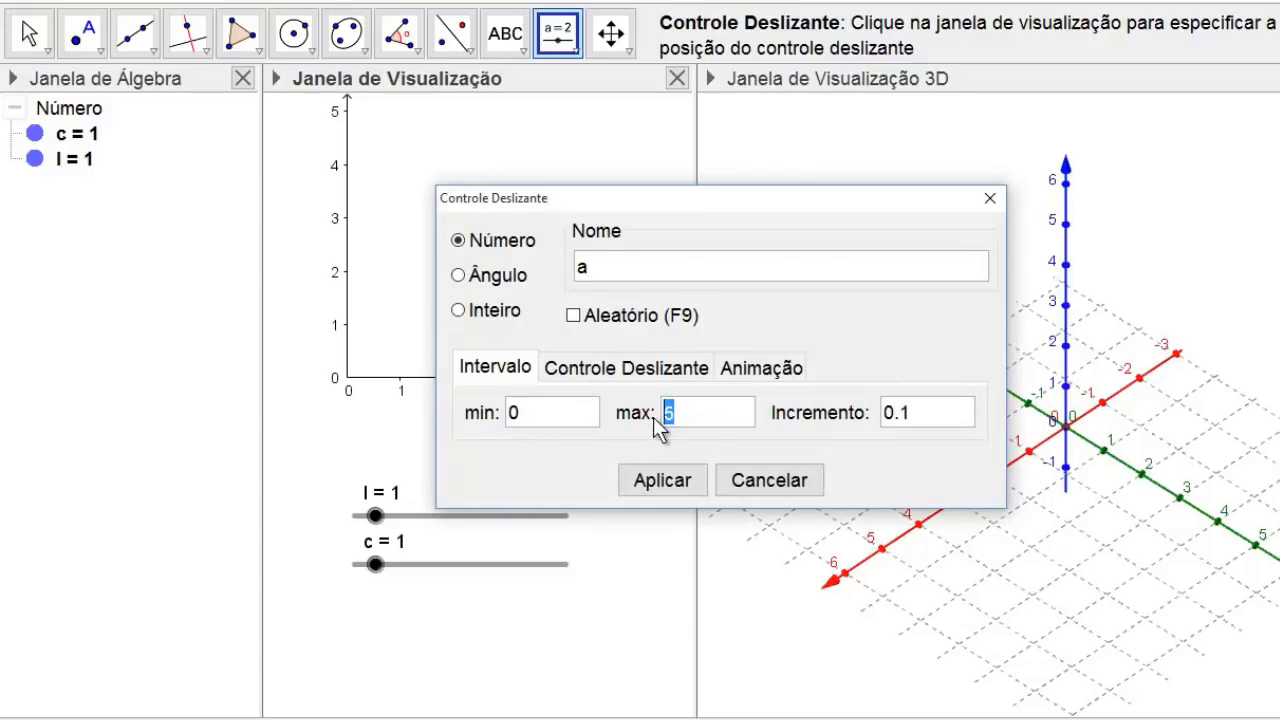
type("10")
left_click_drag(922, 425, 882, 418)
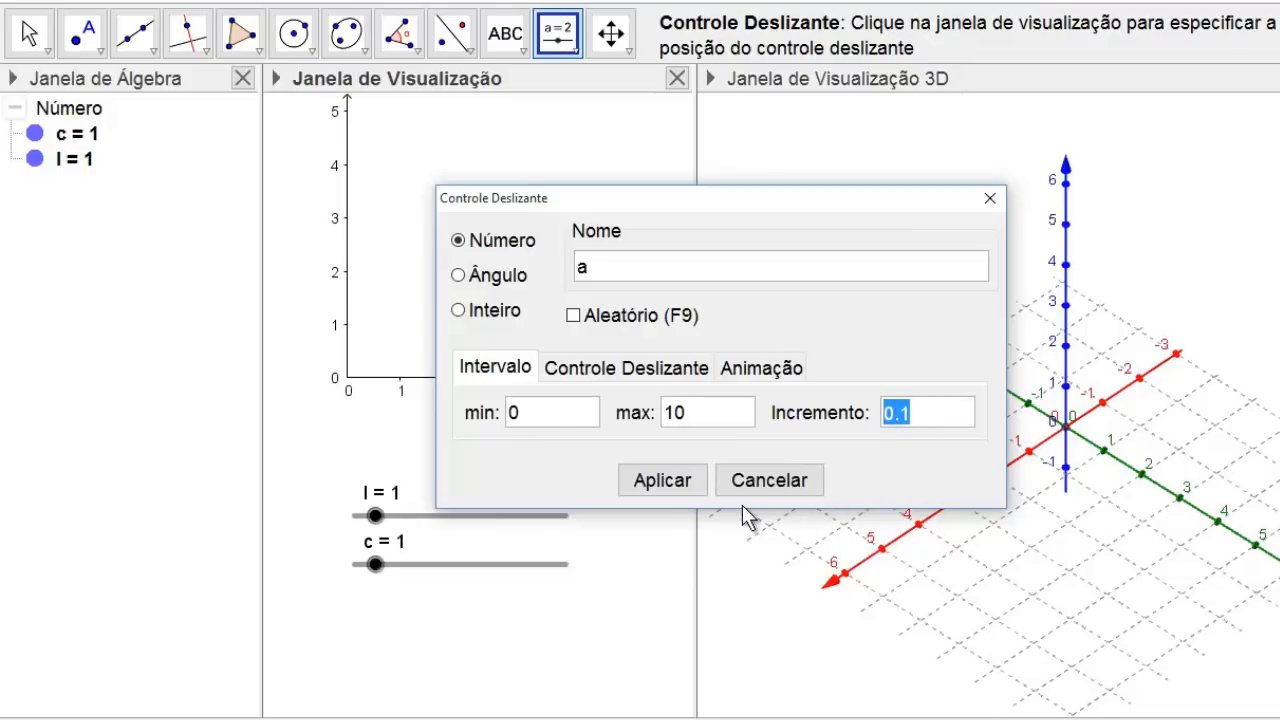
left_click(679, 487)
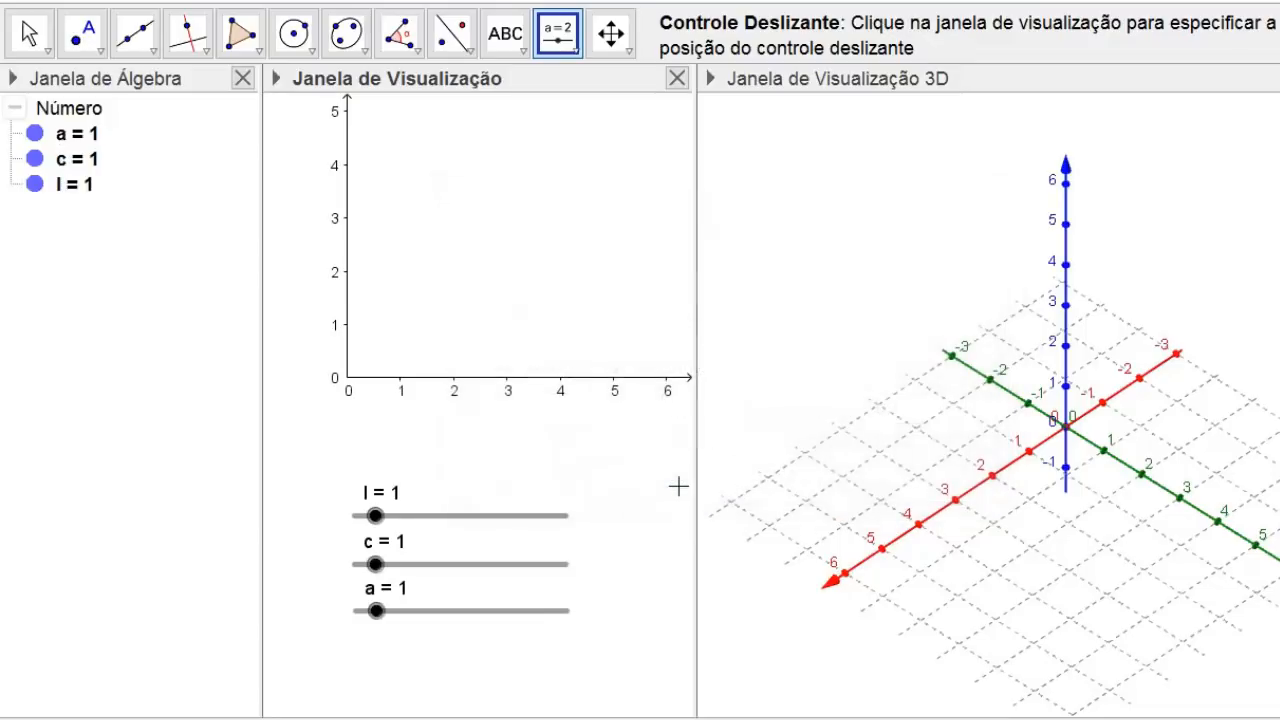
- Set slider l to 4, slider c to 6 and slider a to 3
key("Escape")
left_click_drag(375, 516, 441, 530)
left_click_drag(373, 578, 486, 598)
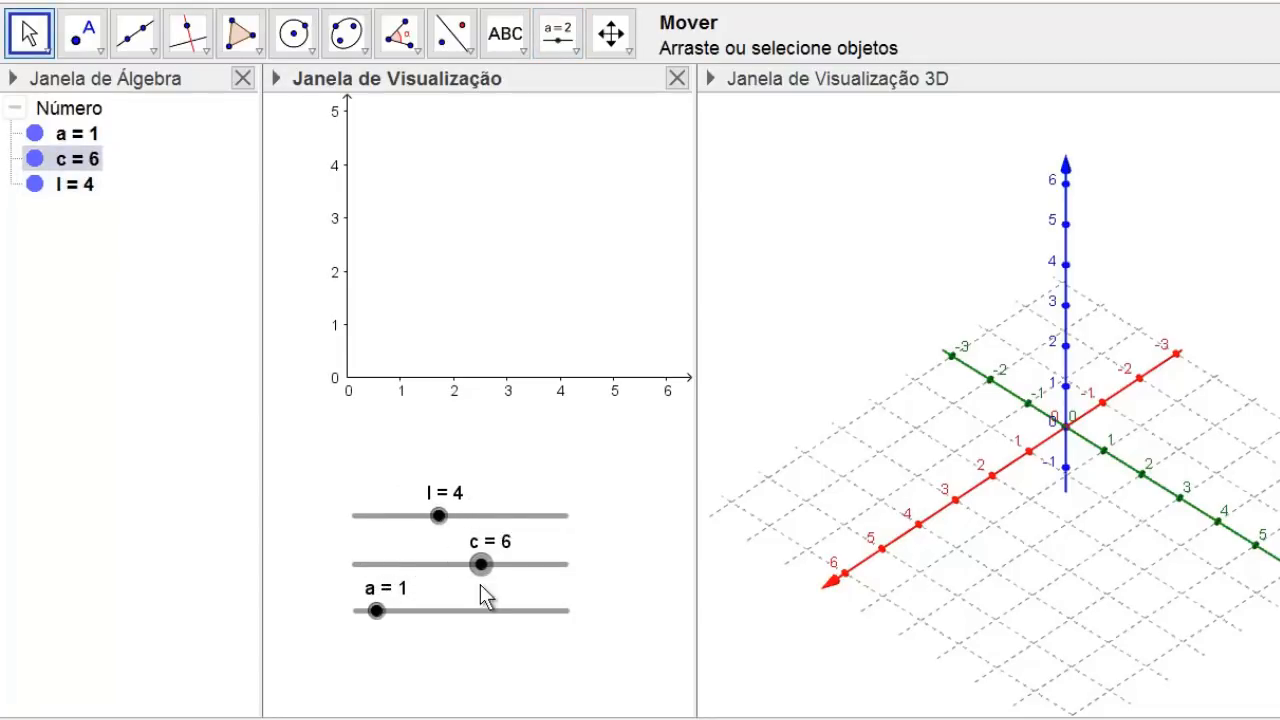
left_click_drag(381, 632, 423, 633)
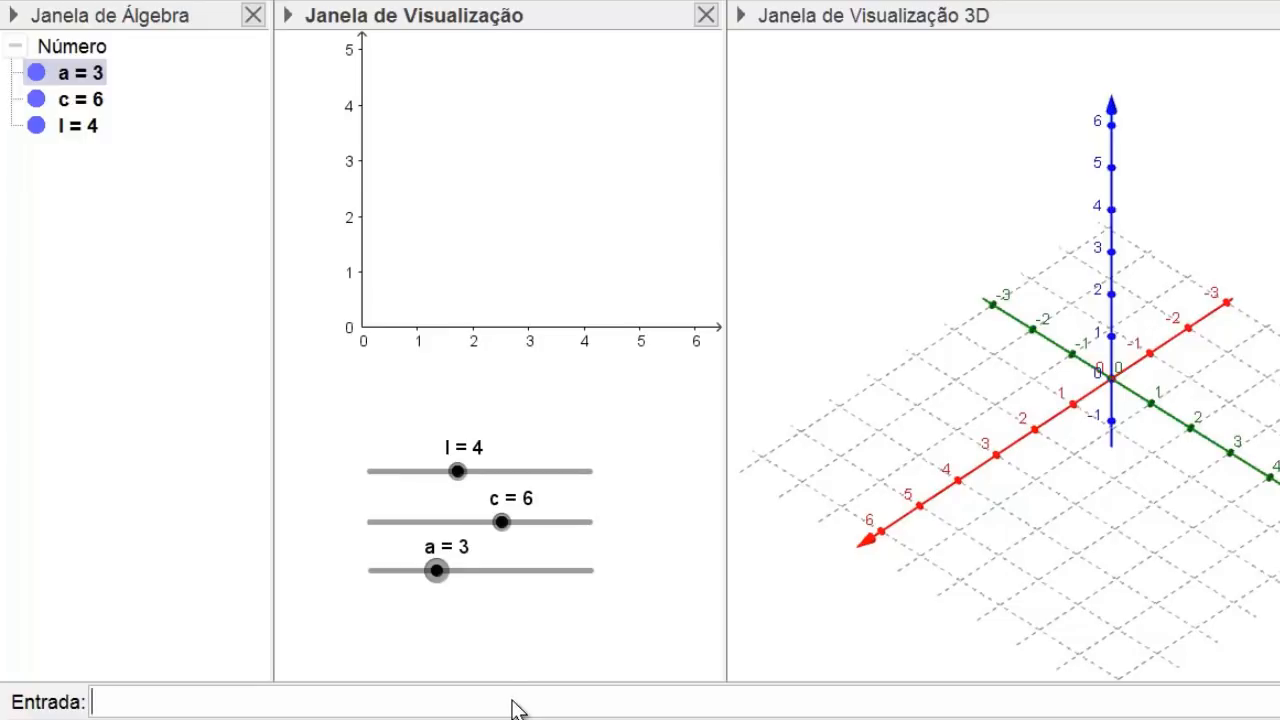
- Define the points A=(0,0) and B=(c,0) as the first two corners of the base
type("A=(0,0")
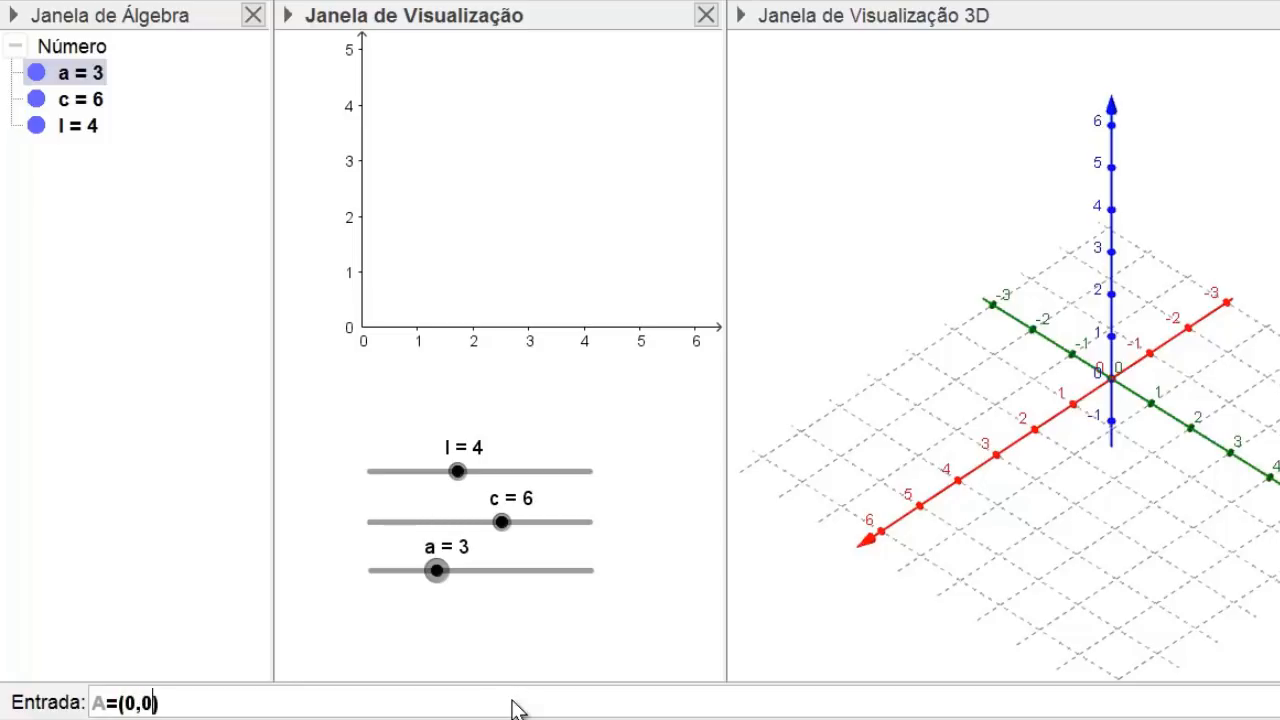
type(")")
key("Return")
type("B=")
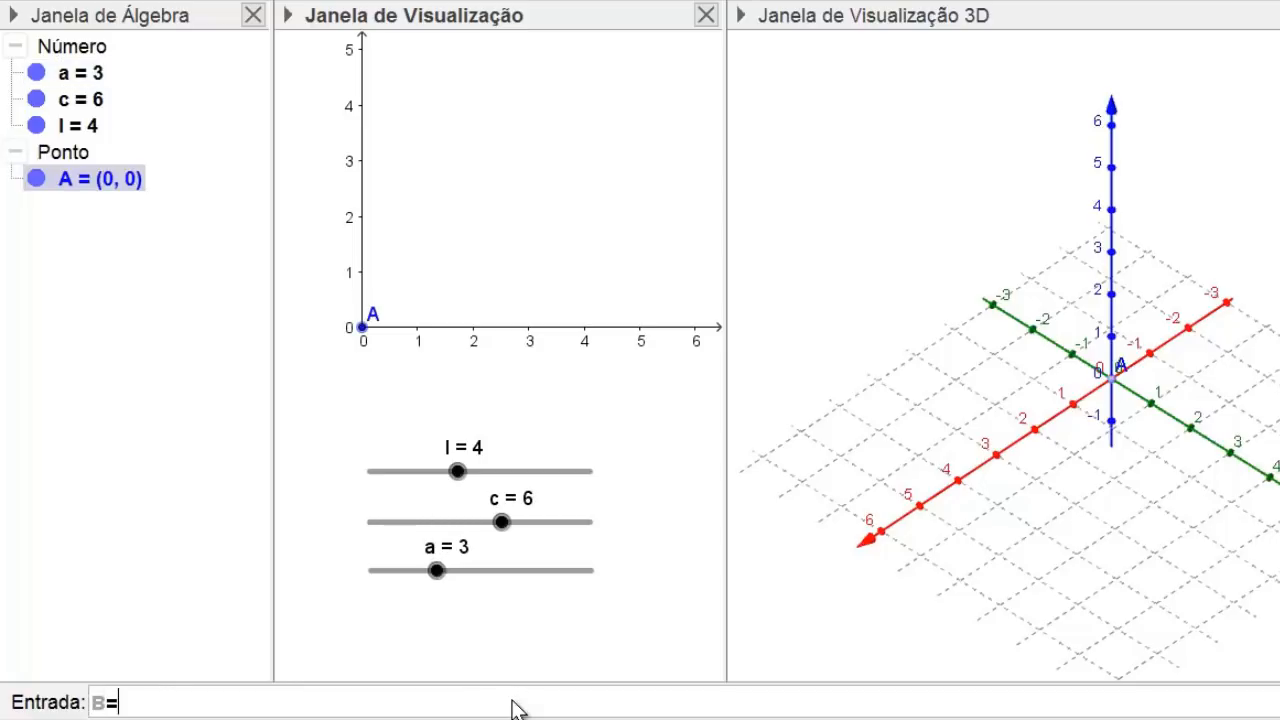
type("(c,0")
key("Return")
- Define the points C=(c,l) and D=(0,l) as the remaining corners of the base
type("C")
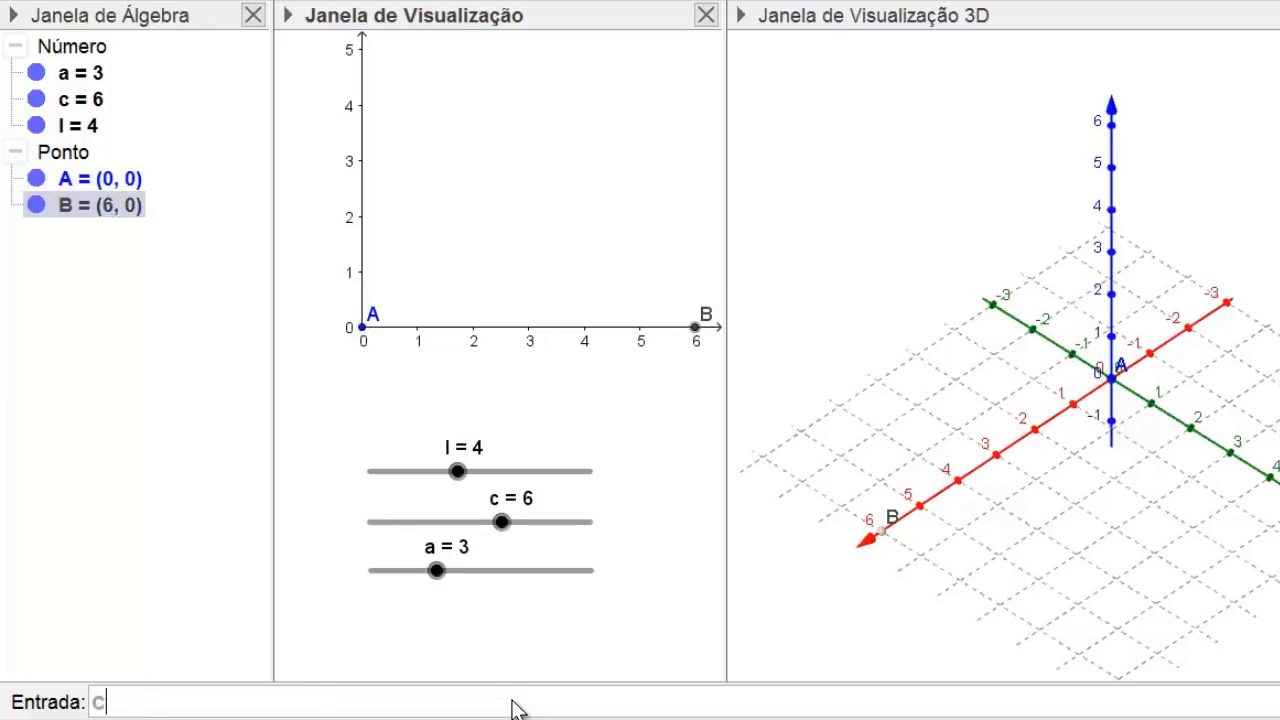
type("=(c,l")
key("Return")
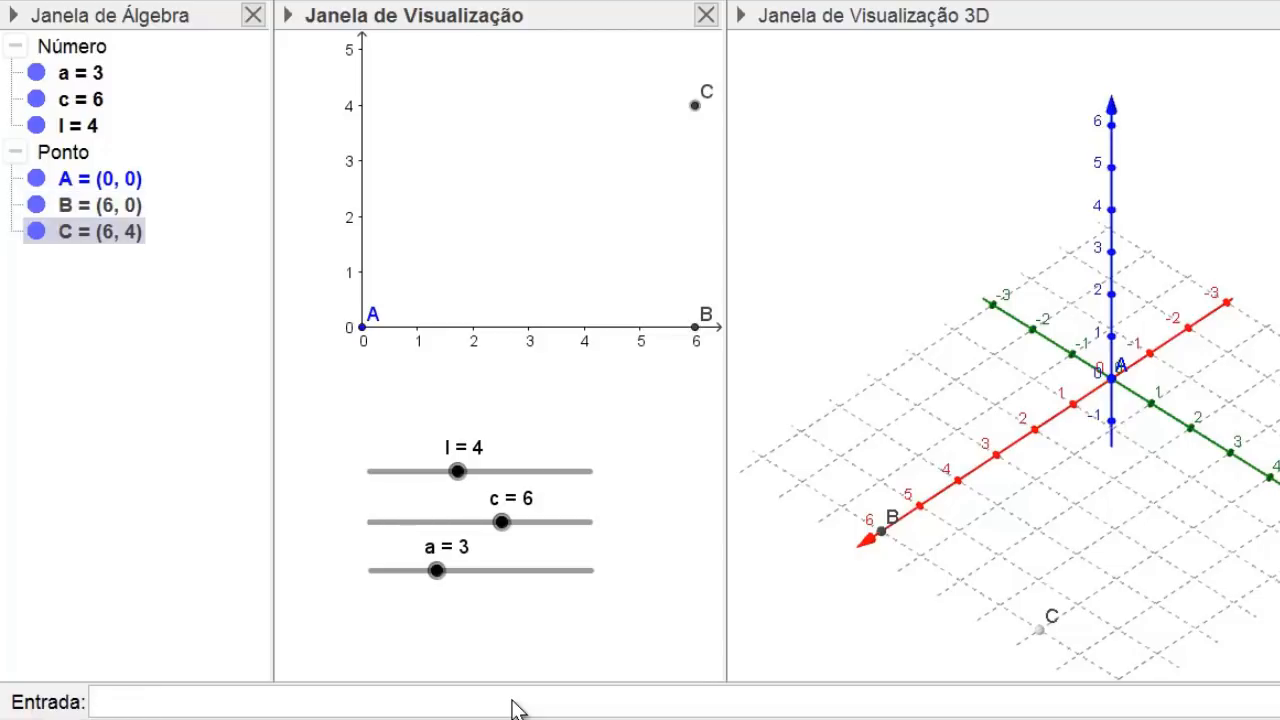
type("D=(0,l")
key("Return")
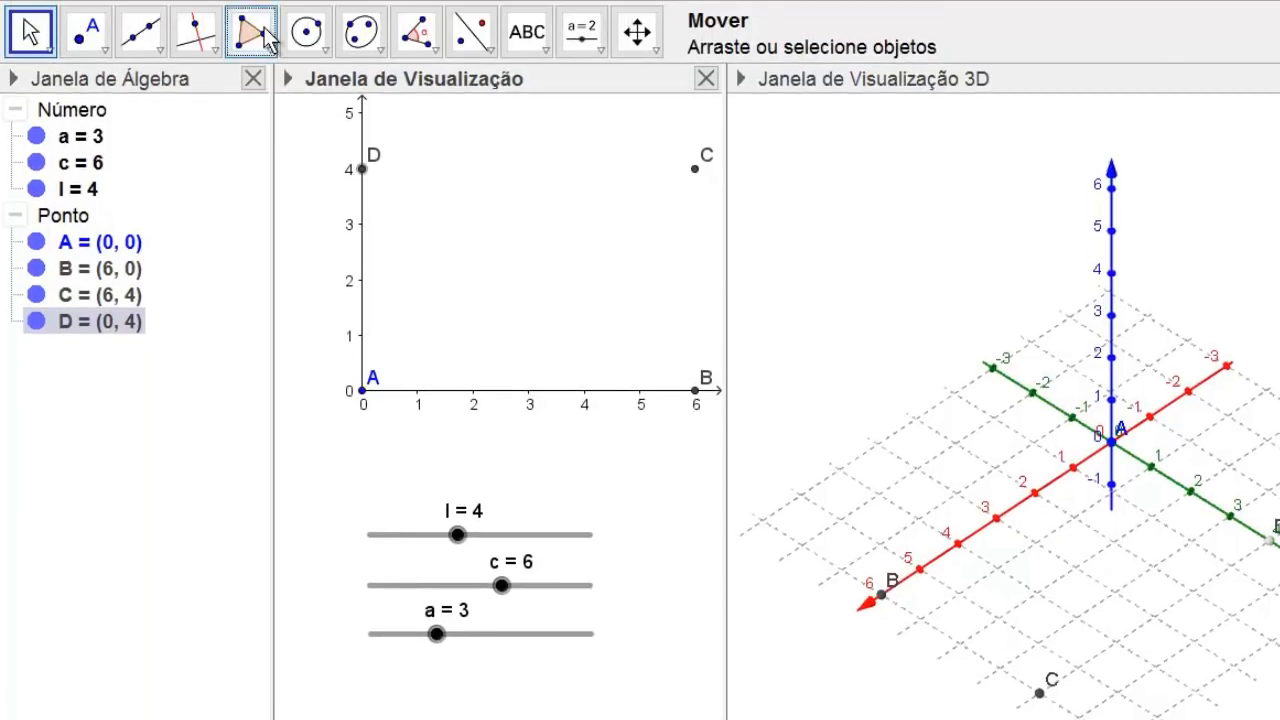
- Draw the polygon ABCD through the four defined points in the 2D view
left_click(268, 38)
left_click(362, 390)
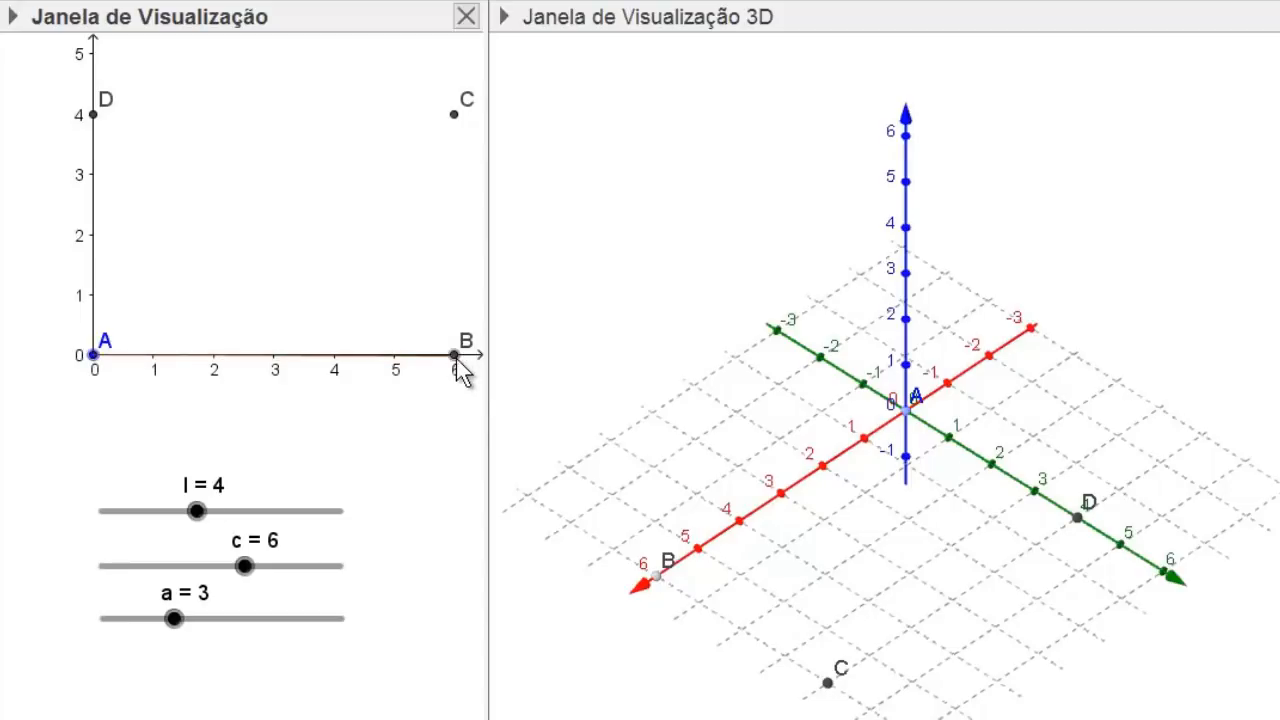
left_click(456, 358)
left_click(457, 116)
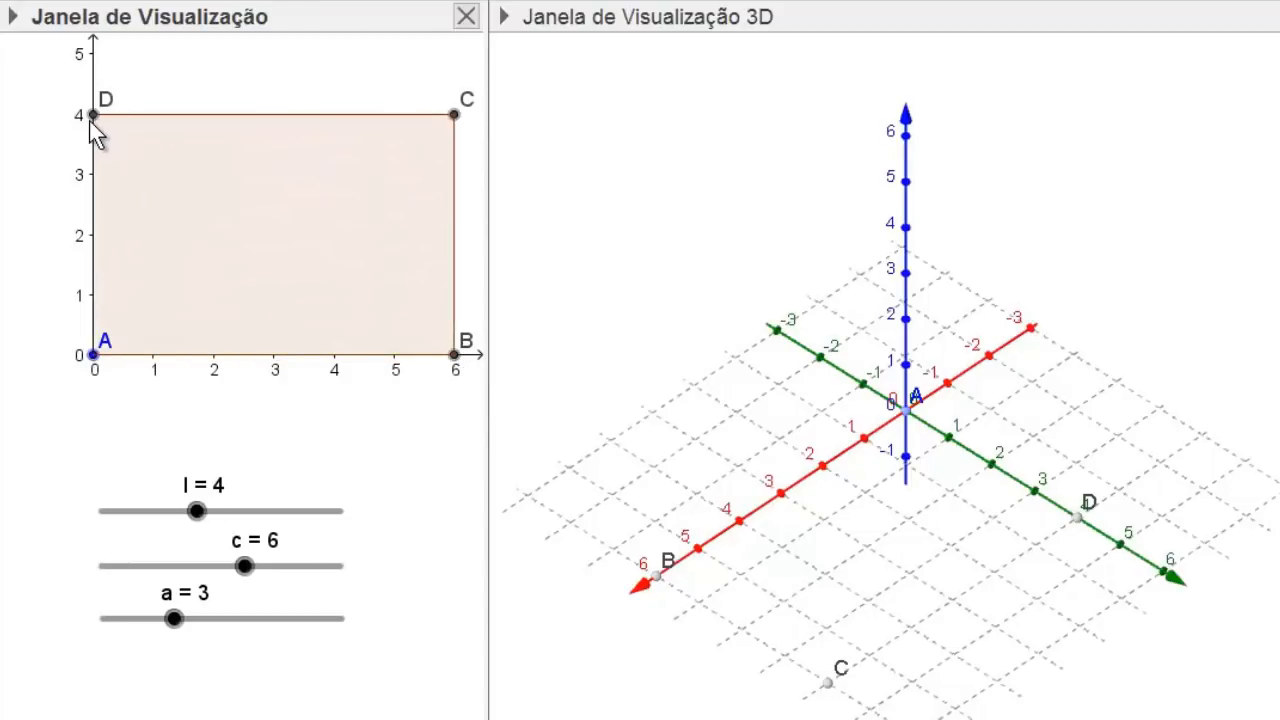
left_click(92, 116)
left_click(94, 356)
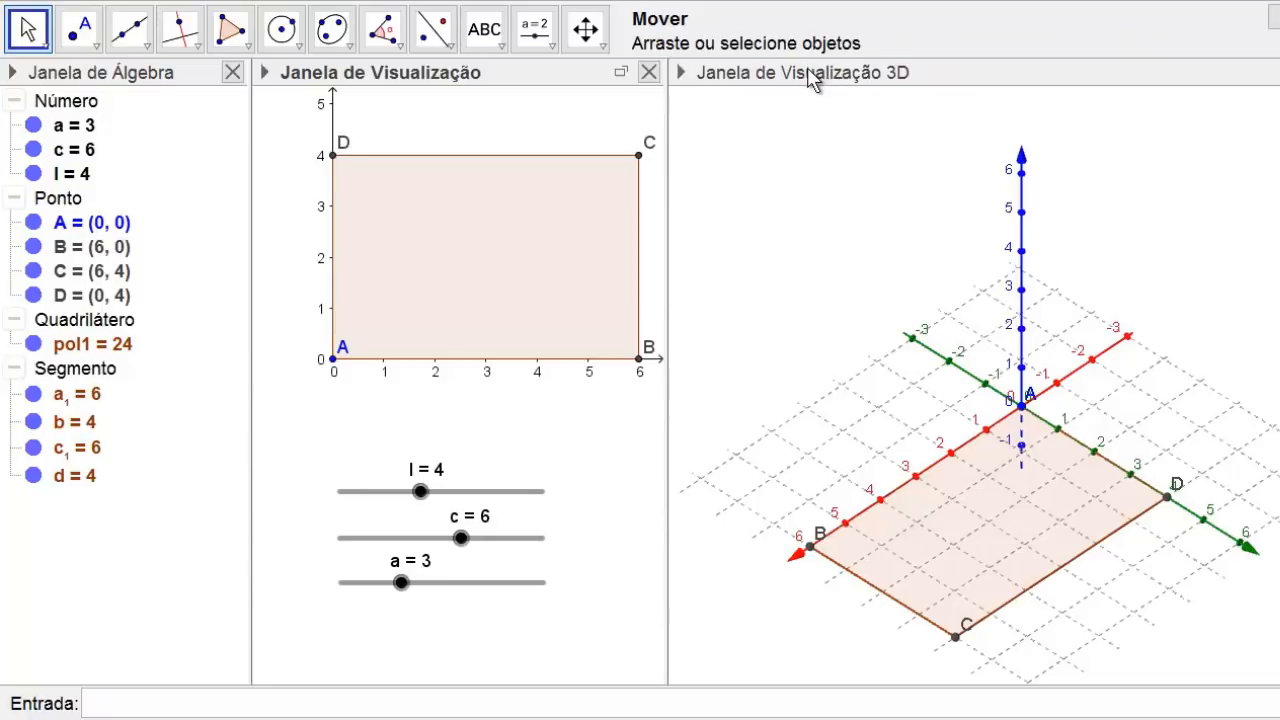
- Define the 3D point H=(0,0,a) above A and test its height by setting slider a to 3.5
left_click(812, 80)
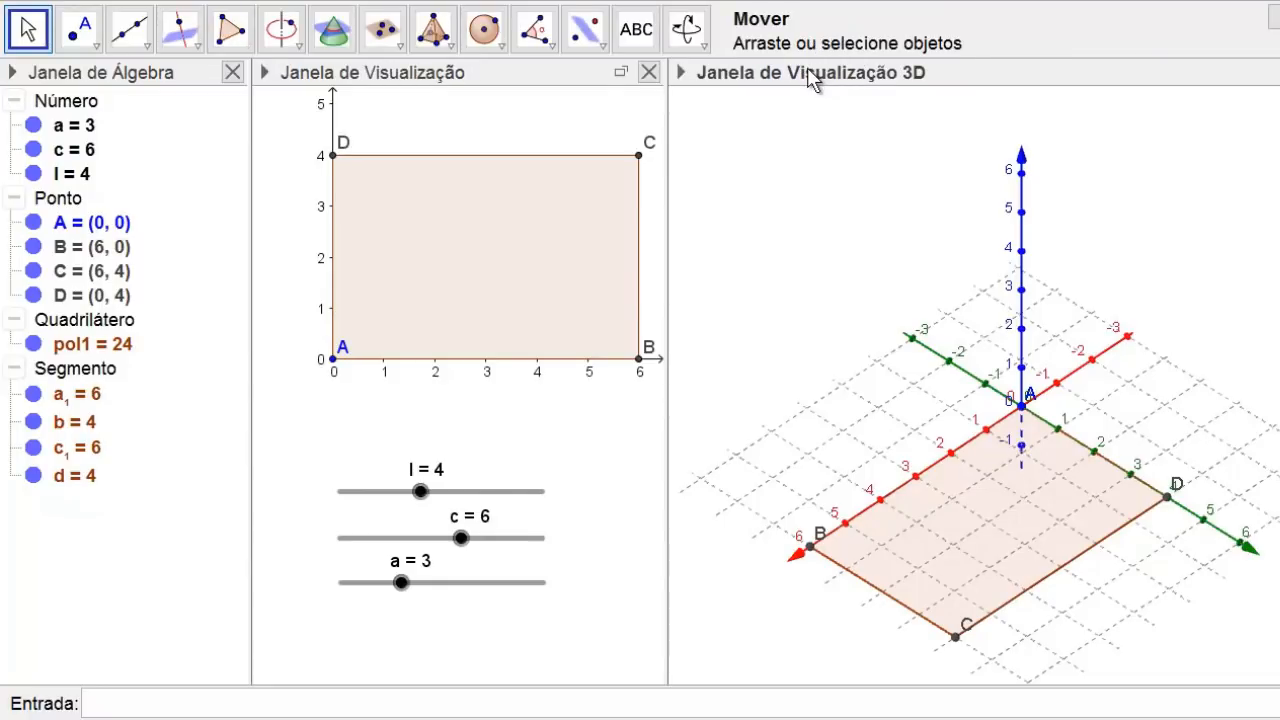
left_click(603, 703)
type("H")
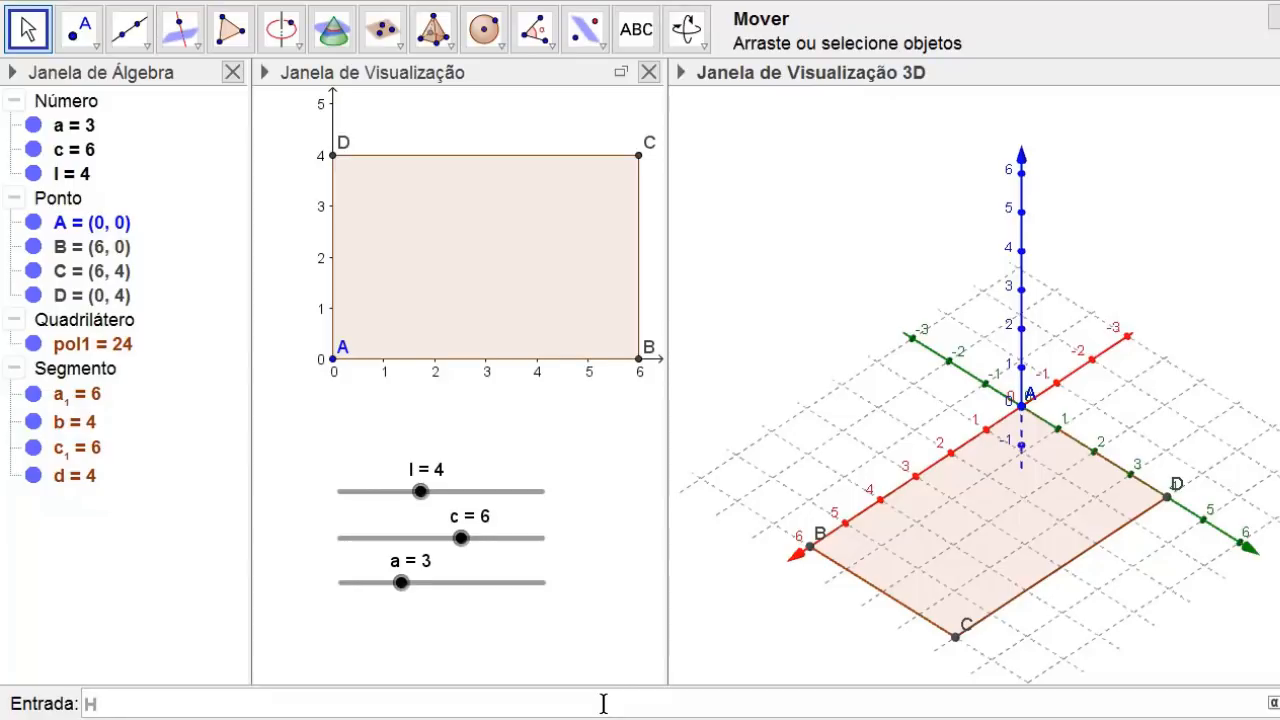
type("=(0,0,a")
key("Return")
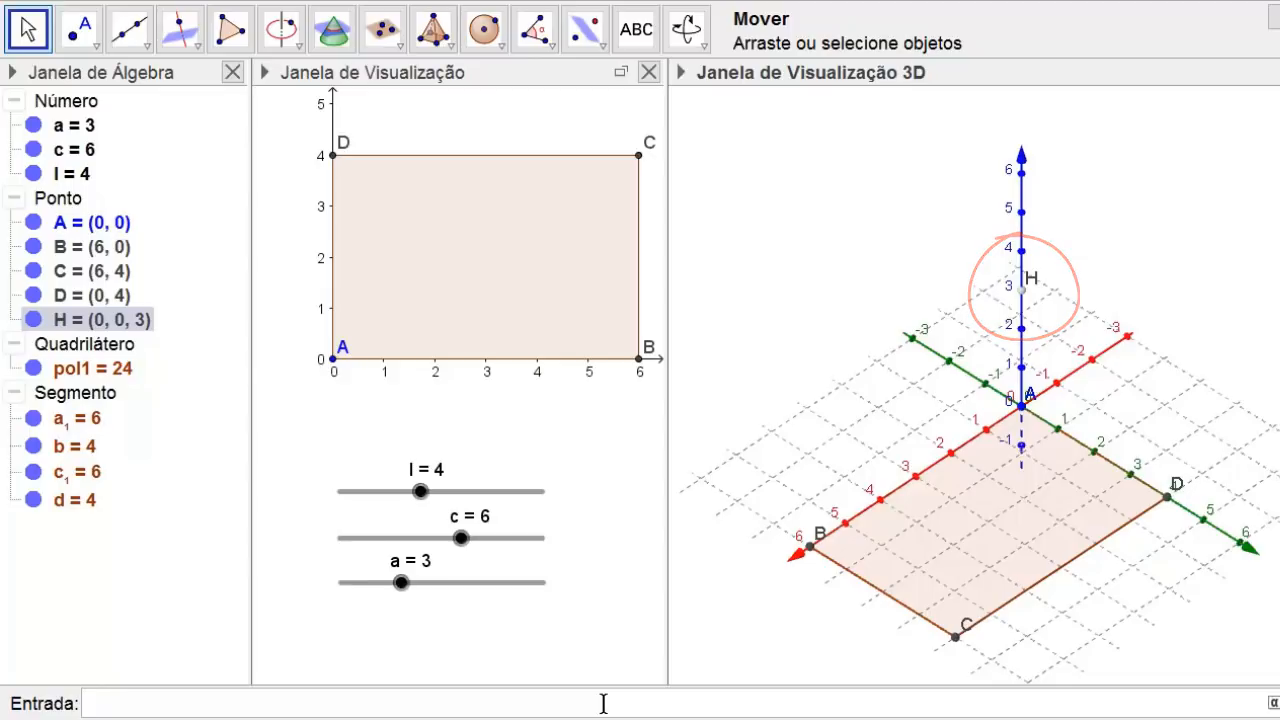
mouse_move(400, 597)
left_mouse_down()
mouse_move(437, 600)
mouse_move(377, 601)
mouse_move(417, 600)
mouse_move(412, 588)
left_mouse_up()
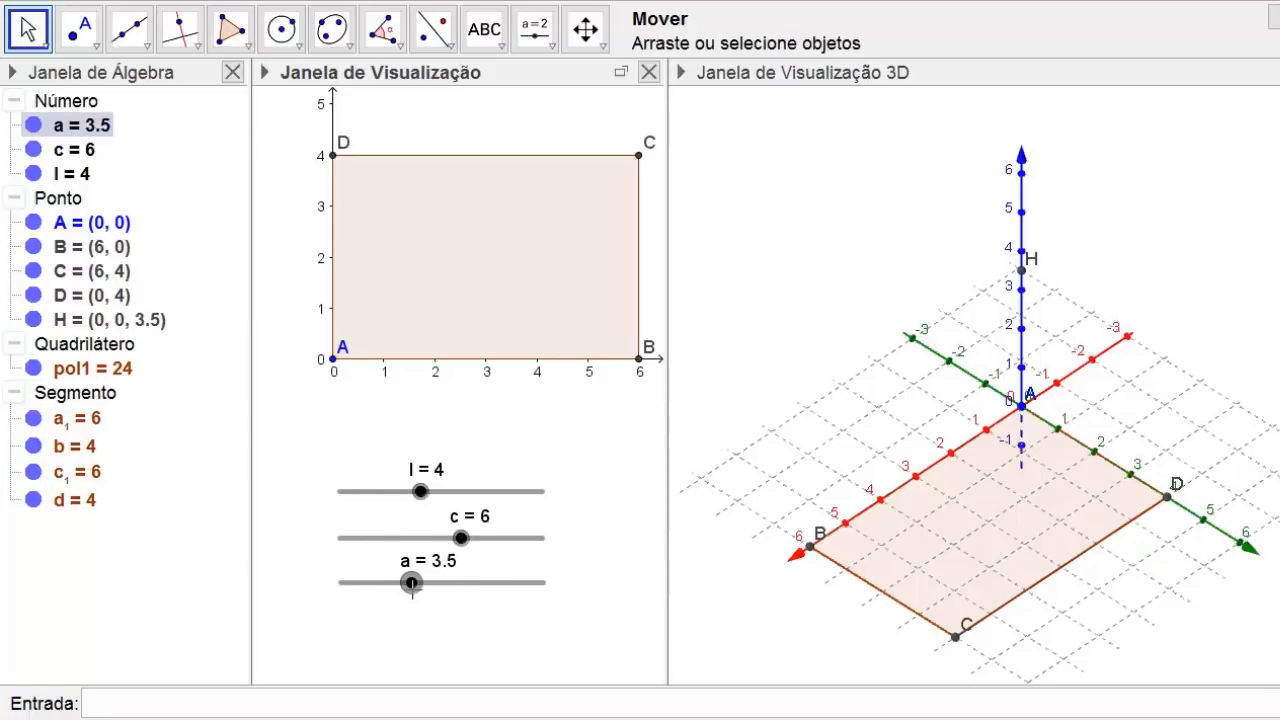
- Build a prism in the 3D view with polygon ABCD as its base and H as a point of the opposite base
left_click(819, 74)
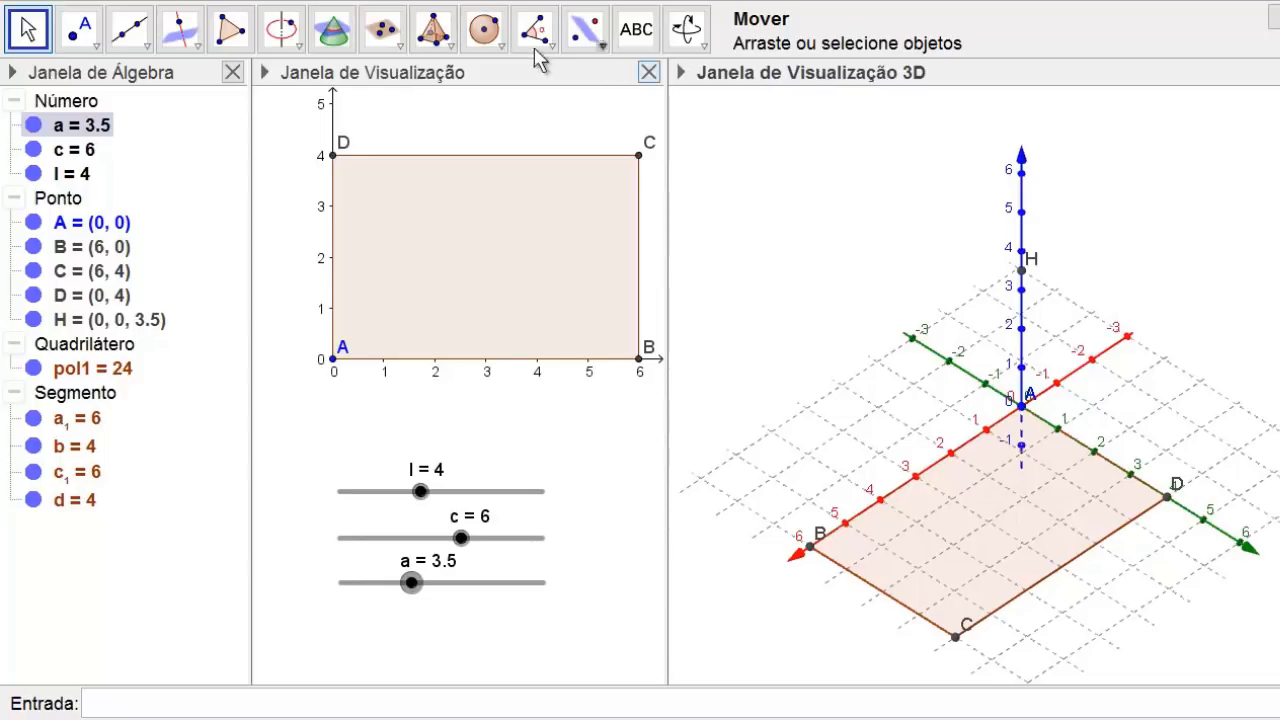
left_click(454, 41)
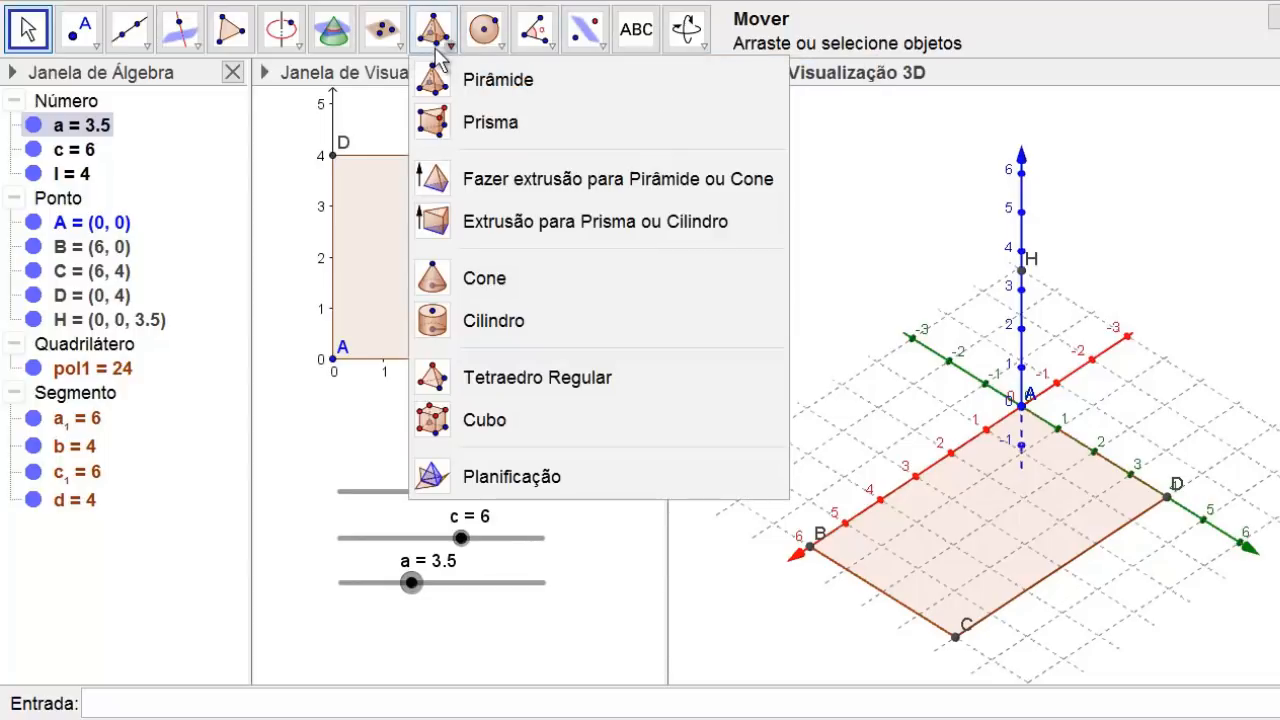
left_click(460, 120)
left_click(976, 531)
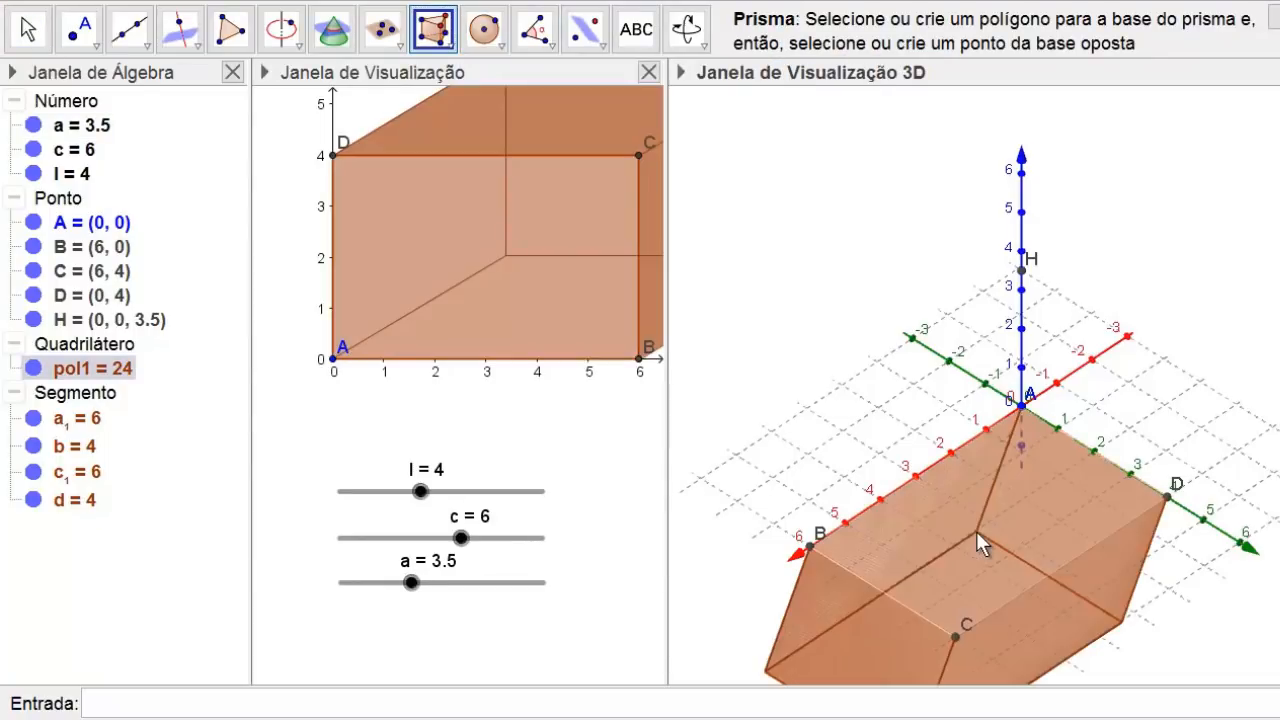
left_click(1023, 270)
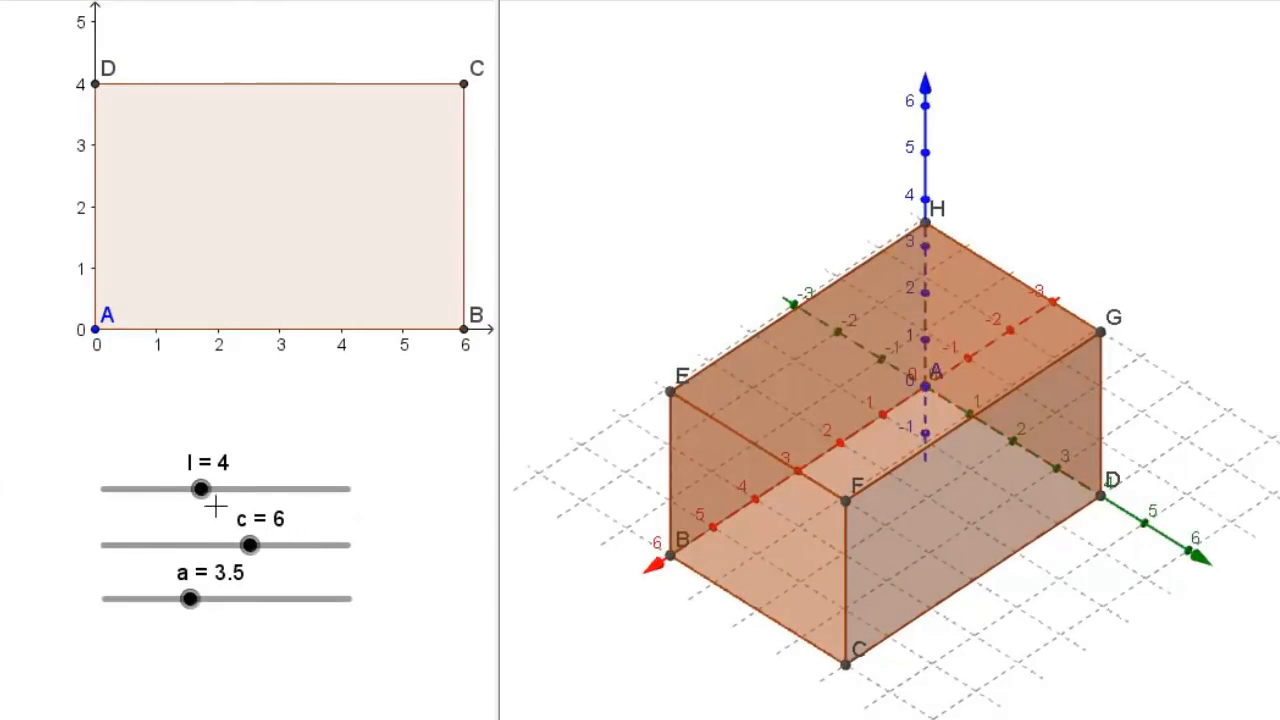
- Resize the prism by setting slider l to 3.5, slider c to 5 and slider a to 2.7
mouse_move(199, 492)
left_mouse_down()
mouse_move(163, 490)
mouse_move(189, 490)
left_mouse_up()
mouse_move(249, 546)
left_mouse_down()
mouse_move(304, 546)
mouse_move(225, 546)
left_mouse_up()
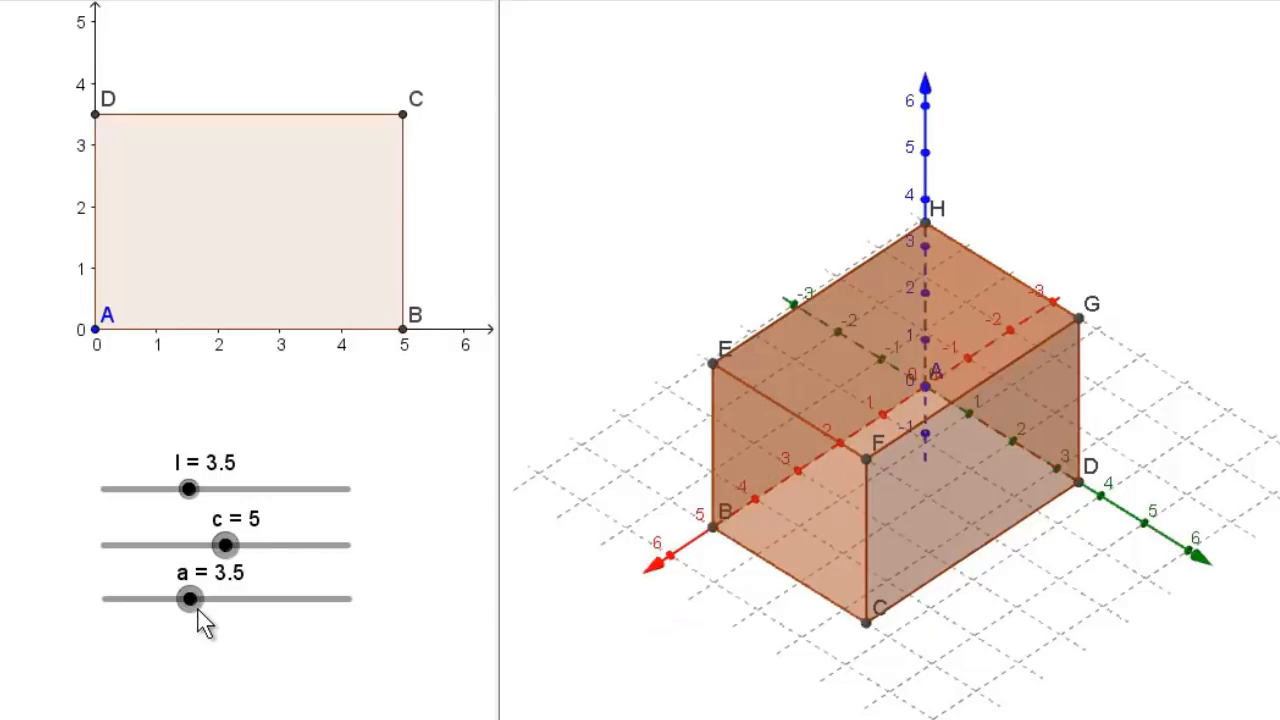
mouse_move(190, 599)
left_mouse_down()
mouse_move(243, 599)
mouse_move(170, 599)
left_mouse_up()
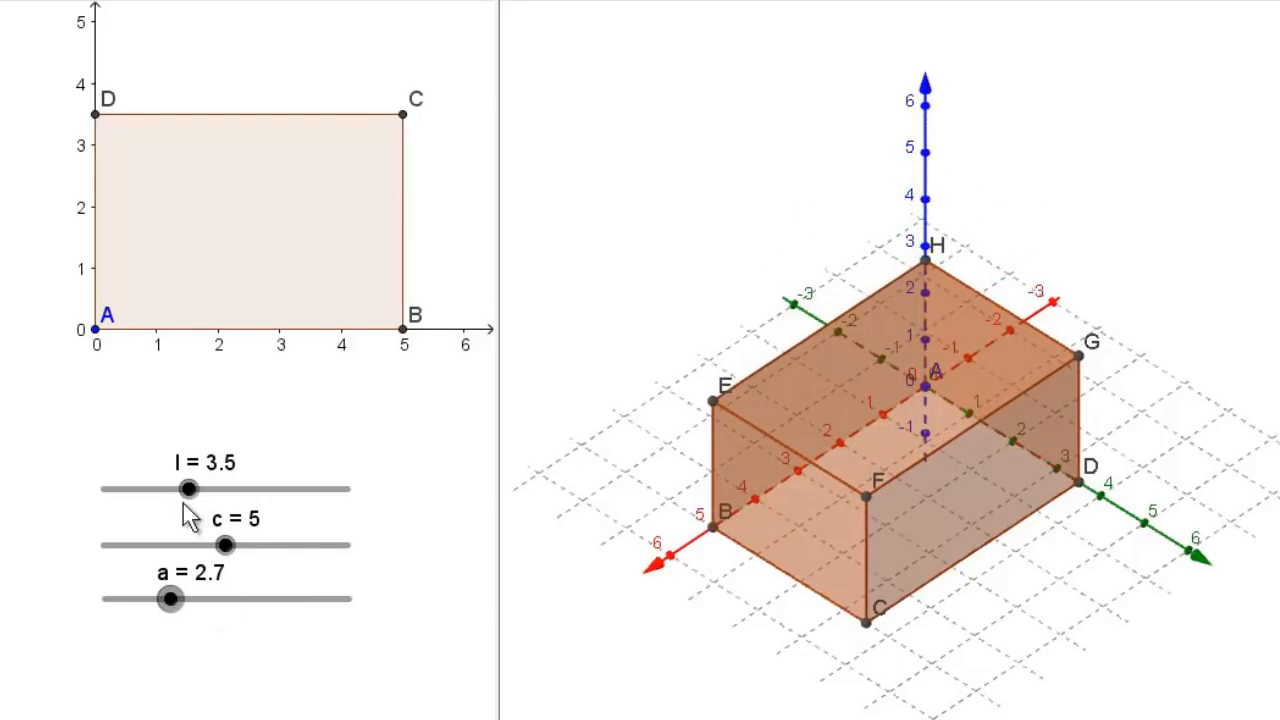
- Set slider l to 2.5 and slider c to 4.2, and hide all the prism's points A to H
left_click_drag(188, 489, 190, 524)
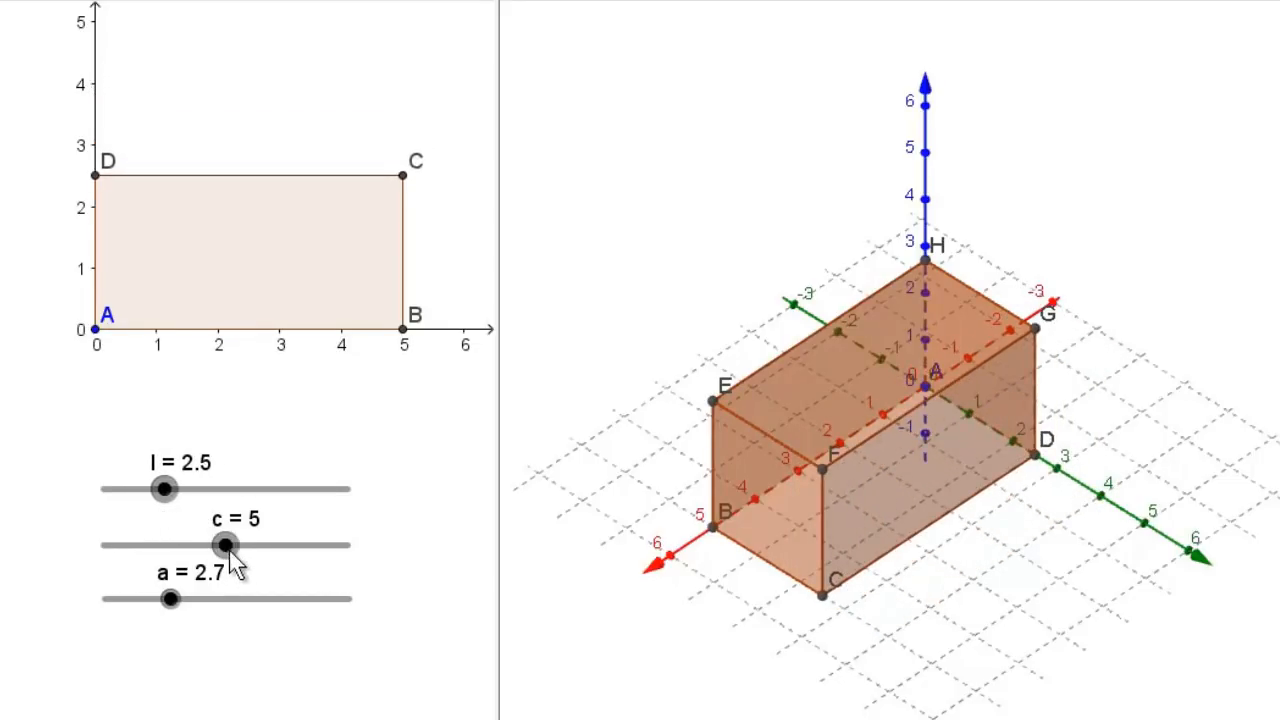
mouse_move(236, 551)
left_mouse_down()
mouse_move(260, 554)
mouse_move(218, 558)
left_mouse_up()
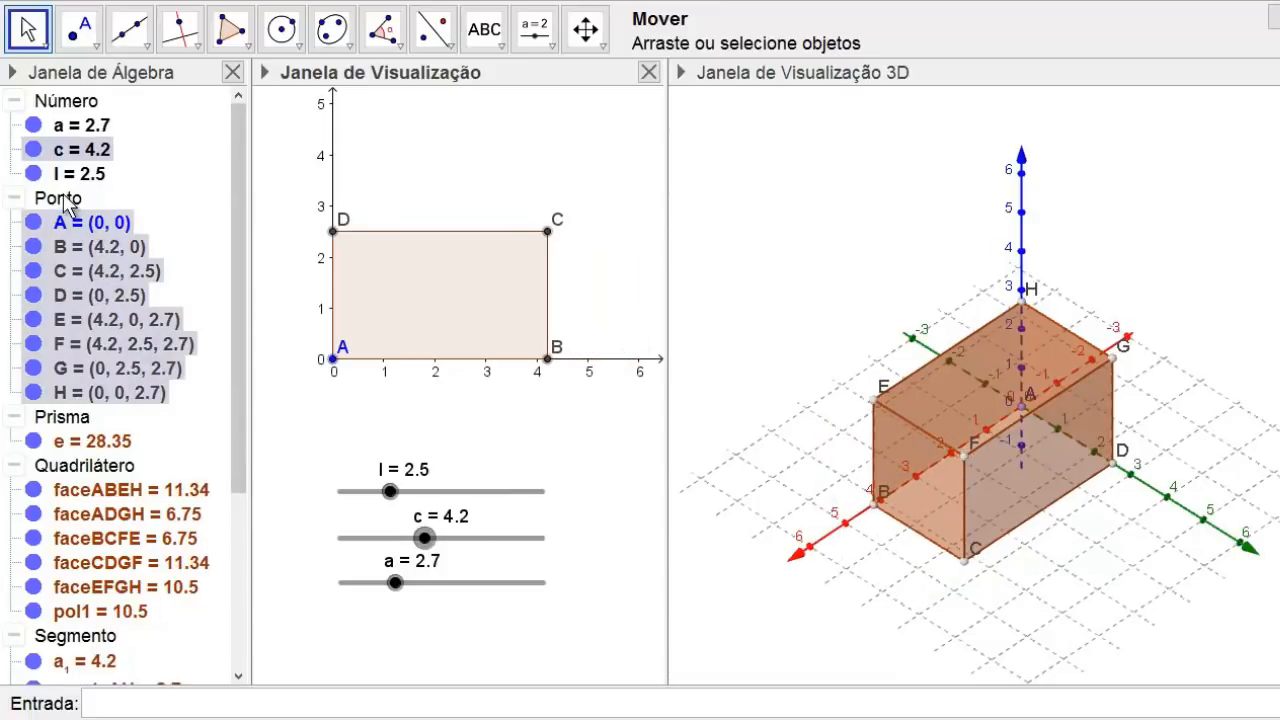
right_click(63, 198)
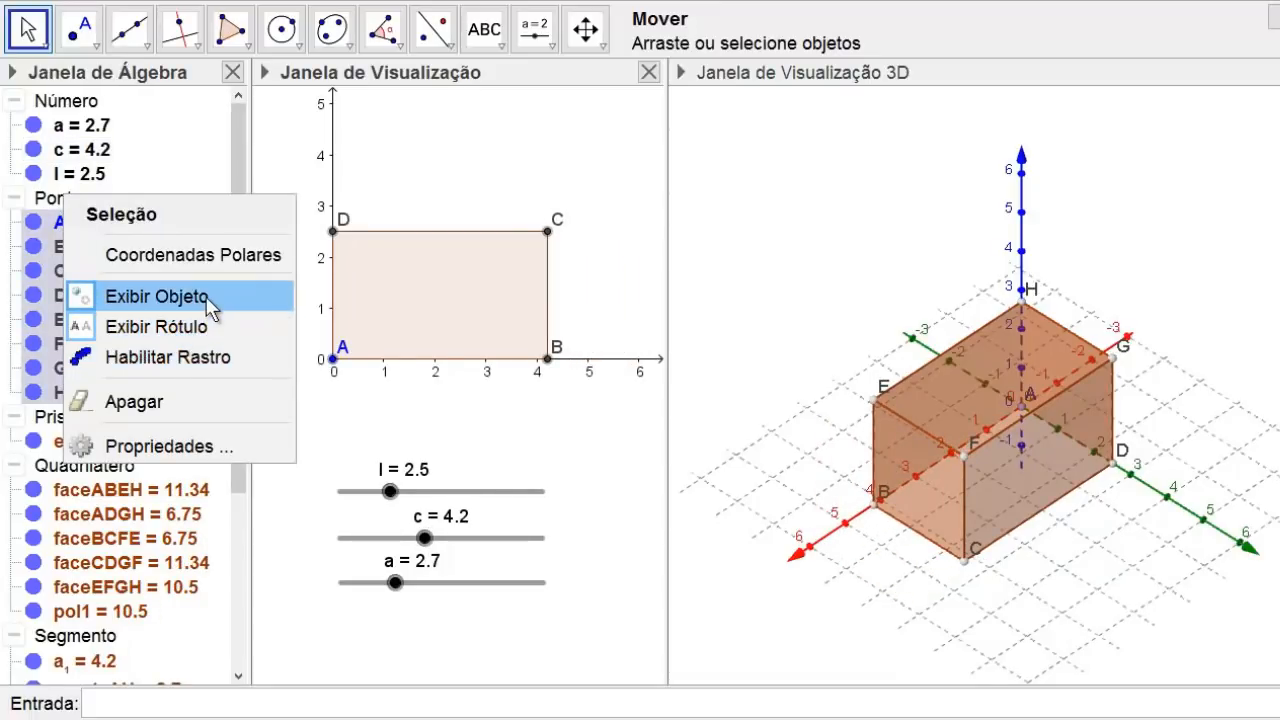
left_click(160, 297)
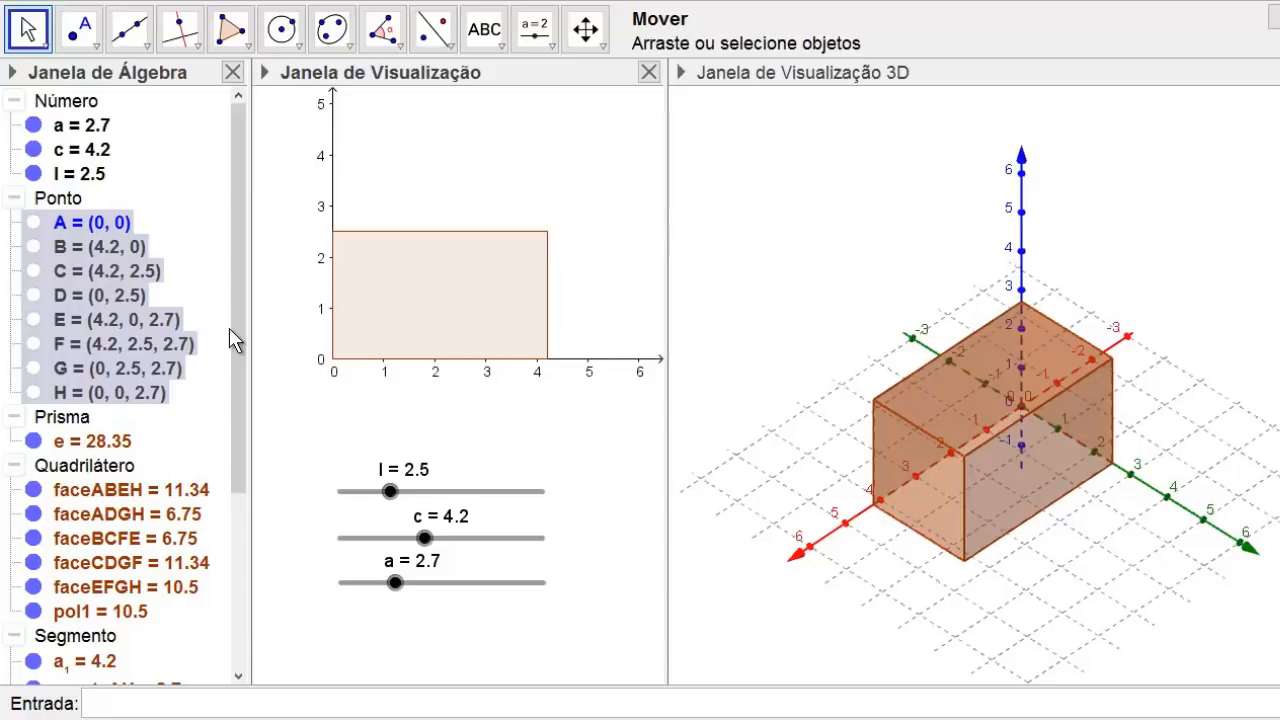
- Create the net of the prism in the 3D view with the Planificação tool
left_click(838, 85)
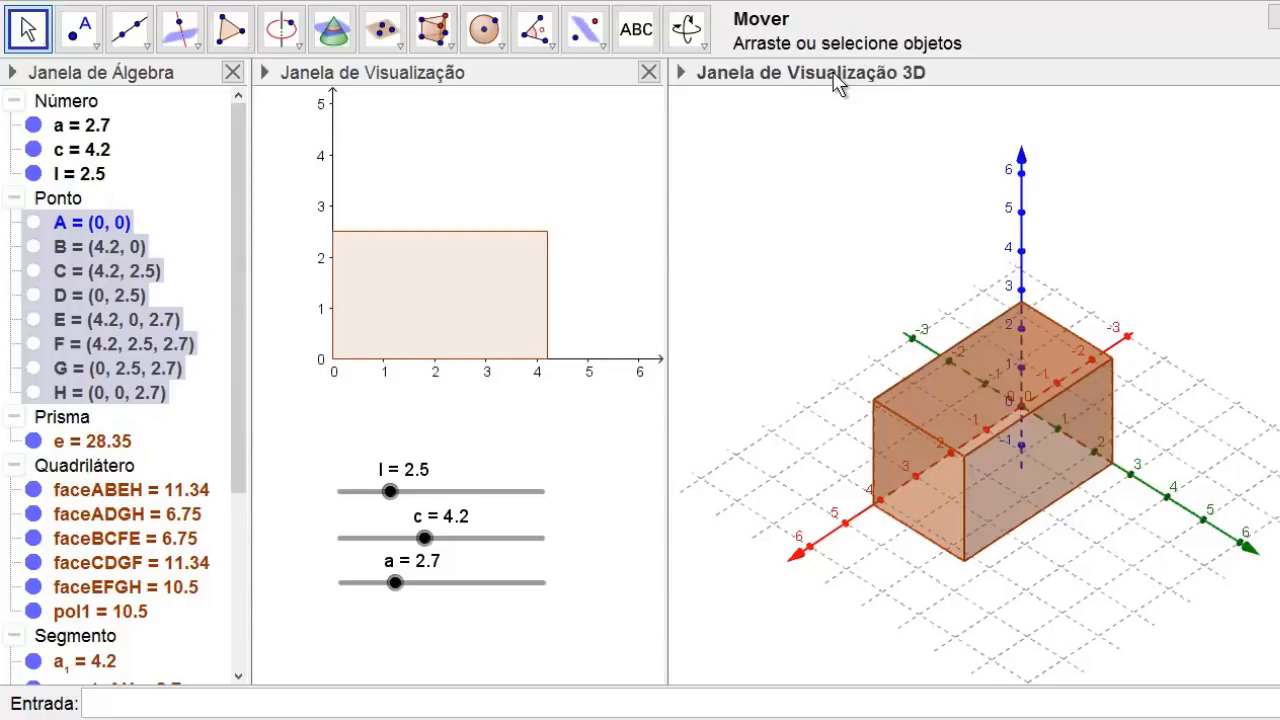
left_click(431, 29)
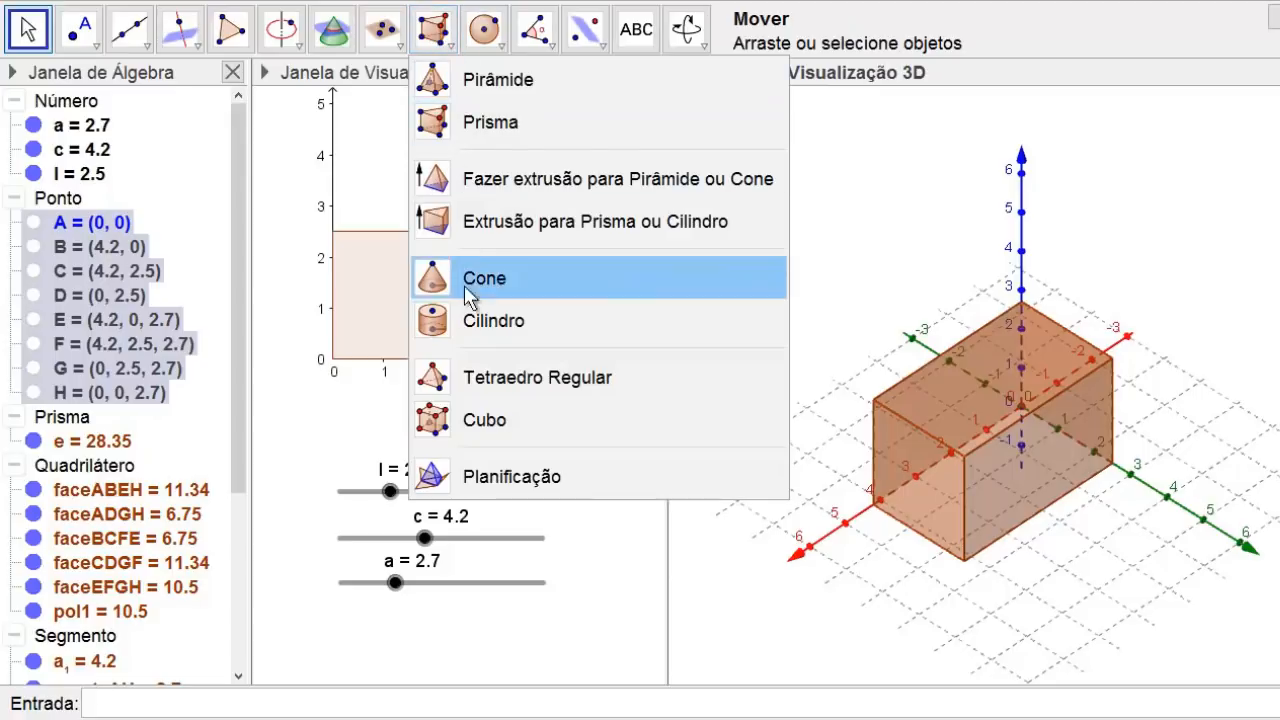
left_click(512, 478)
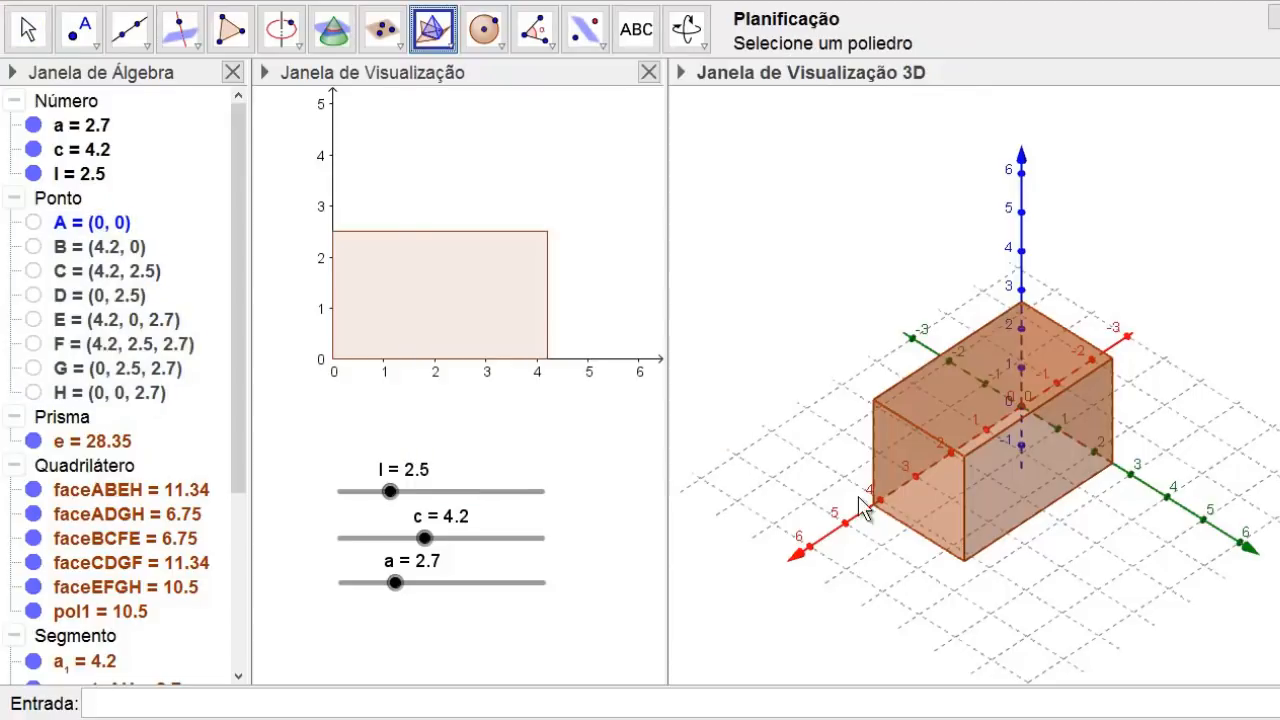
left_click(1005, 386)
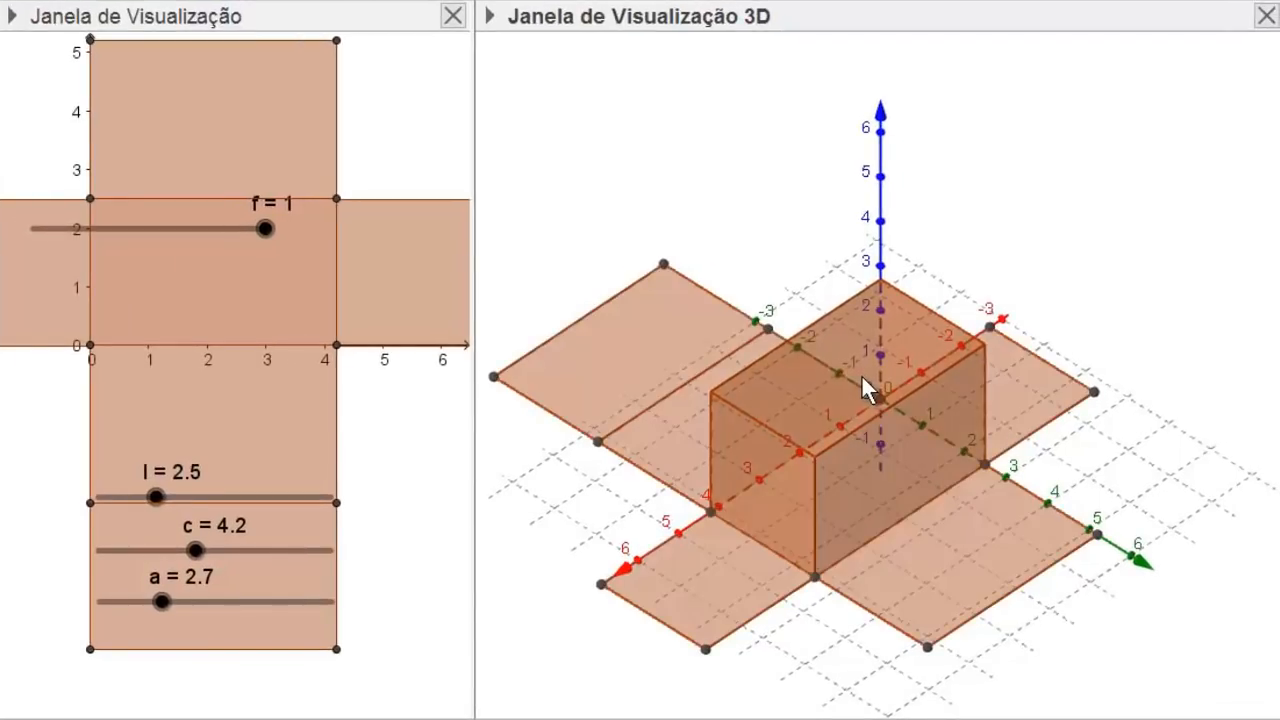
- Partly fold the net by setting slider f to 0.48, and place that slider below slider a
left_click_drag(264, 229, 276, 302)
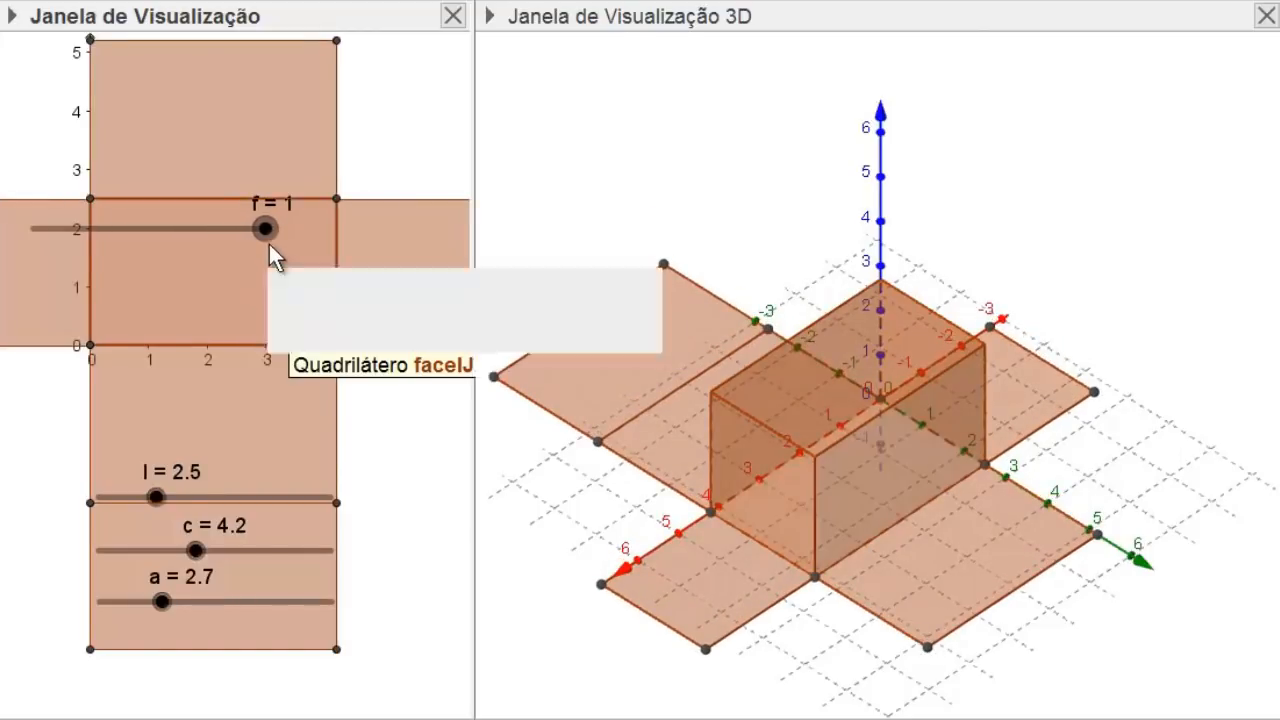
left_click_drag(267, 236, 145, 243)
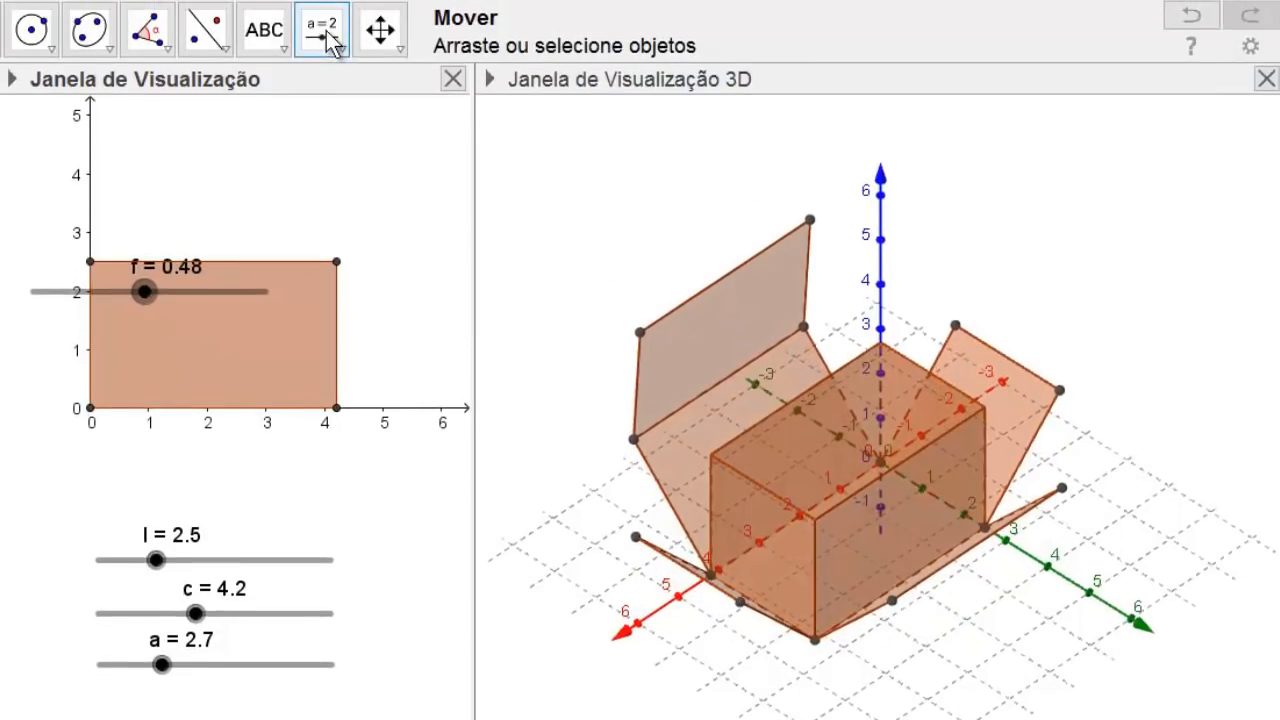
left_click(322, 15)
left_click_drag(197, 295, 264, 671)
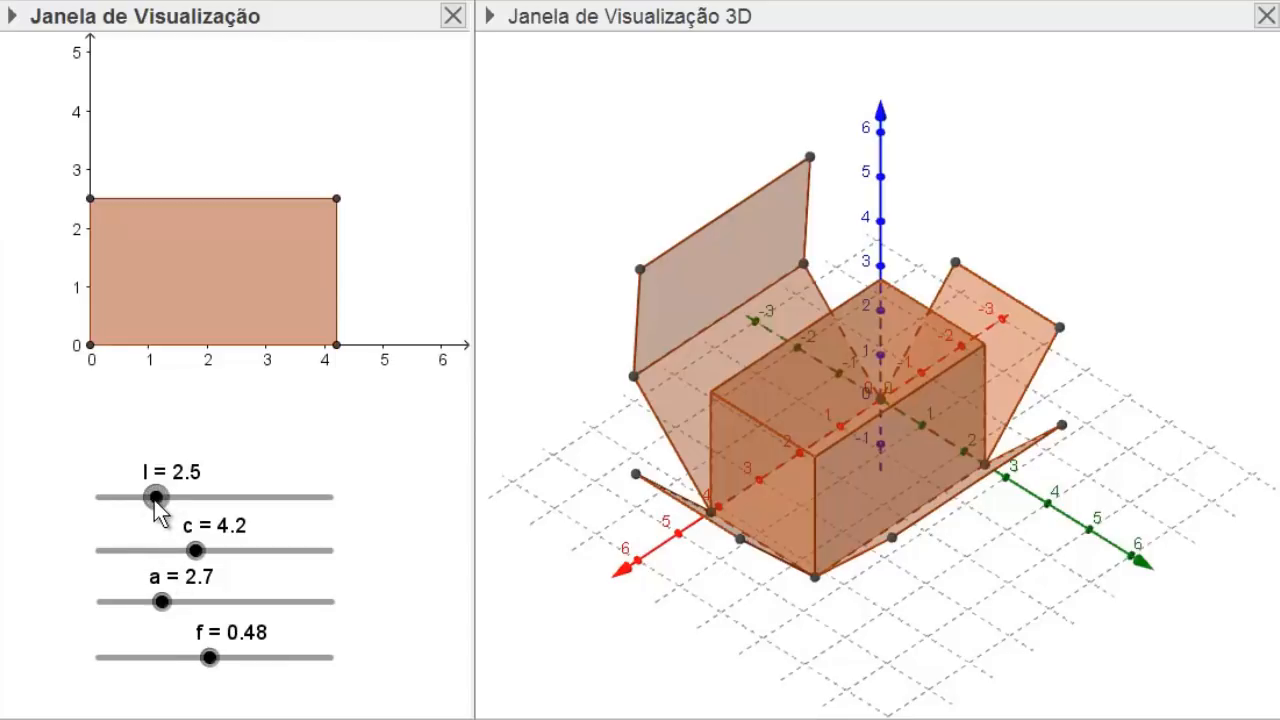
- Resize the prism to l = 3.8, c = 4.8 and a = 4.2, open the net fully at f = 1, and fold it back to f = 0.78
left_click_drag(156, 500, 198, 609)
left_click_drag(208, 659, 349, 694)
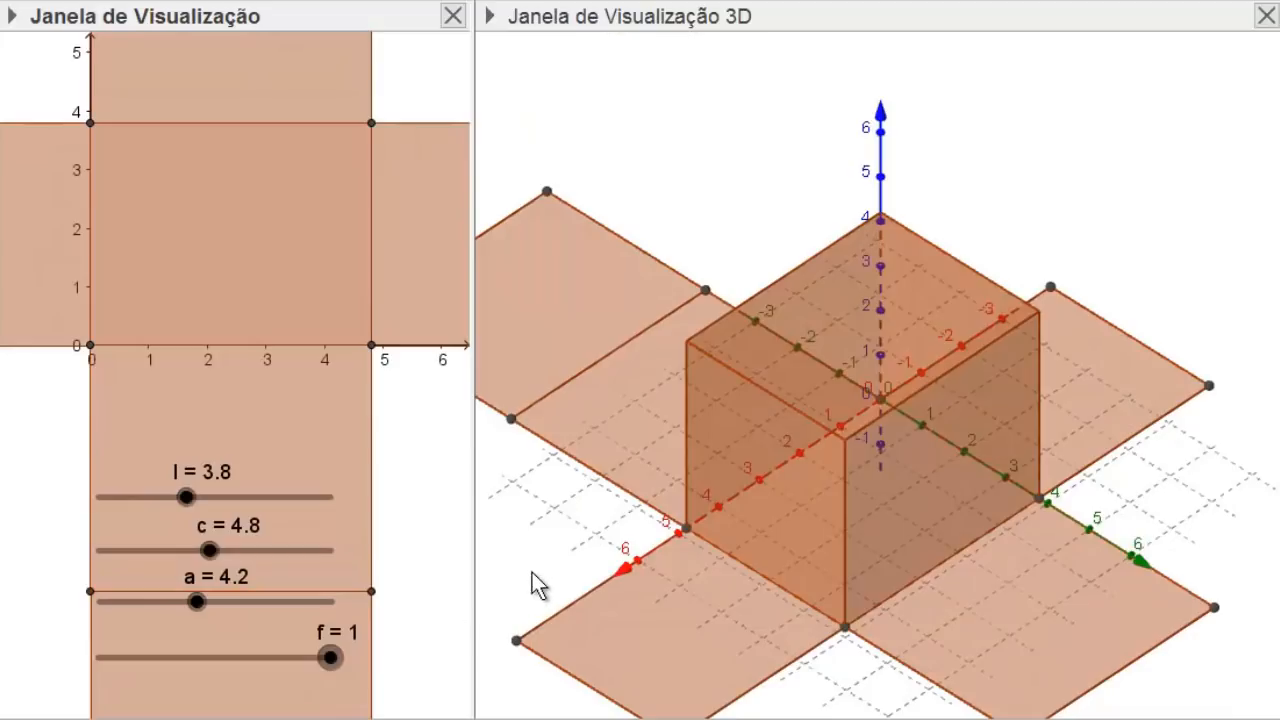
scroll(536, 557, "down", 4)
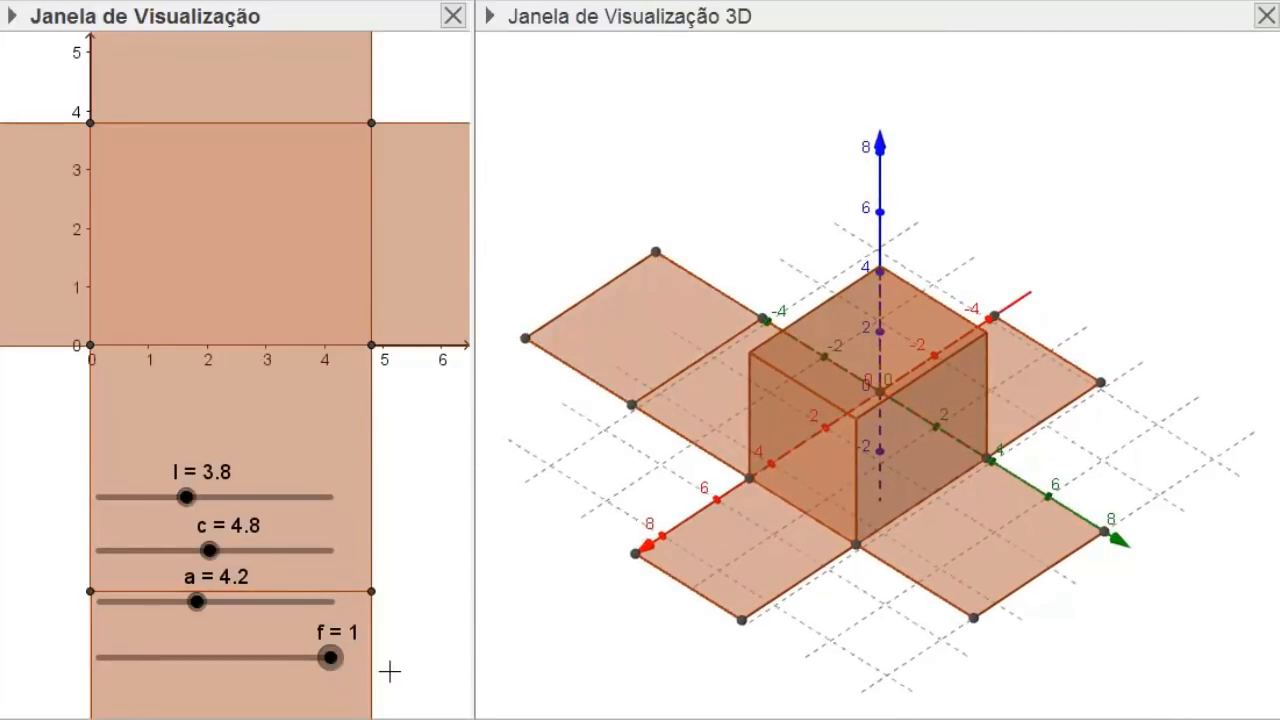
left_click_drag(331, 660, 281, 663)
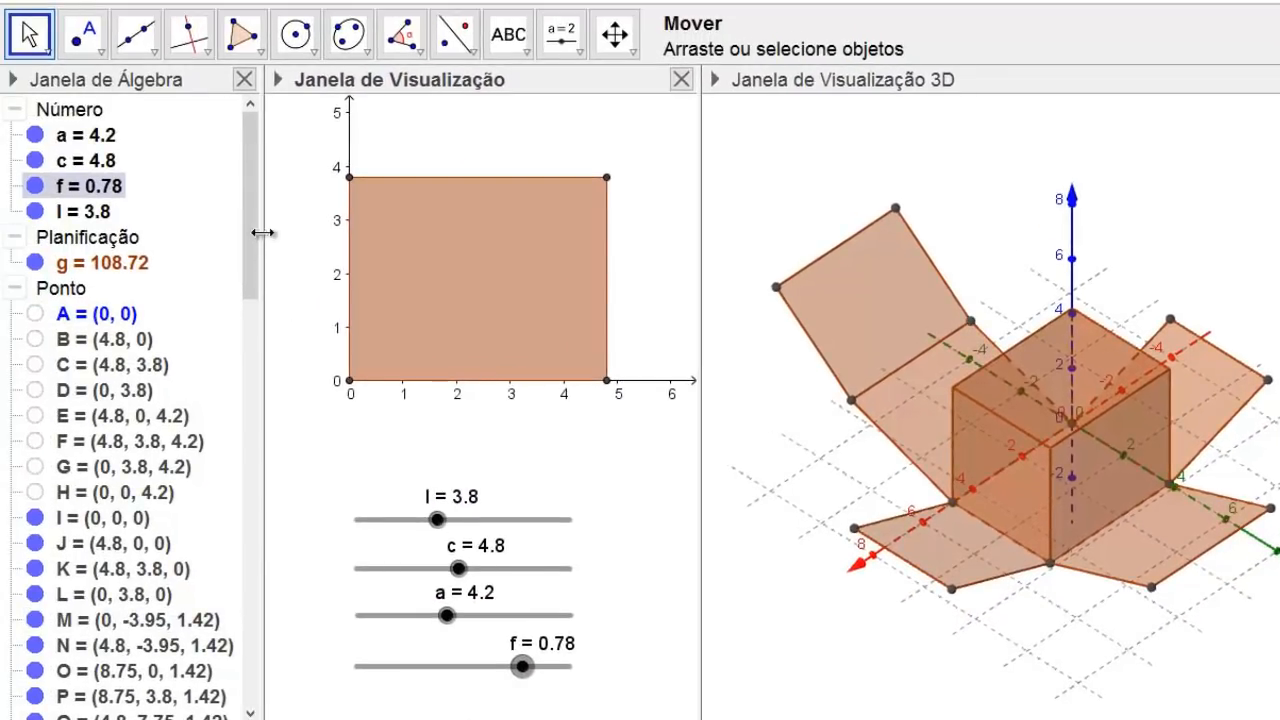
- Hide the original prism e and close the net completely by setting slider f to 0
left_click_drag(251, 217, 246, 363)
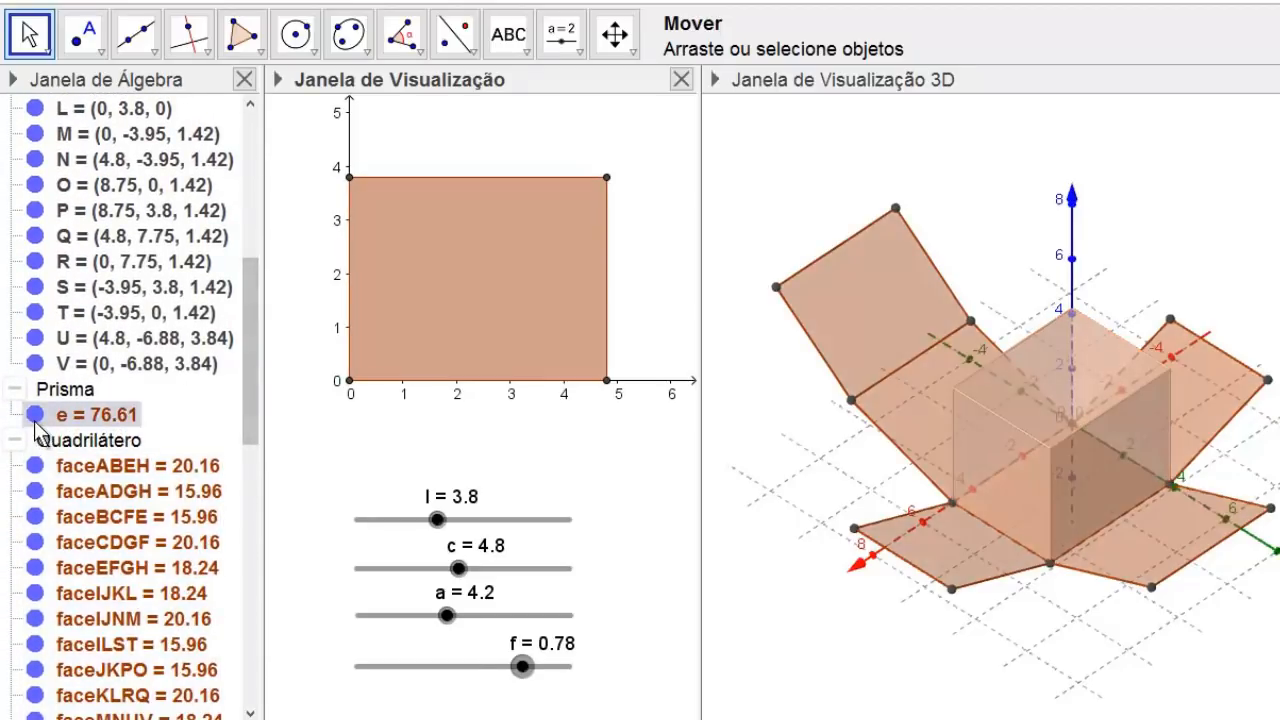
left_click(35, 415)
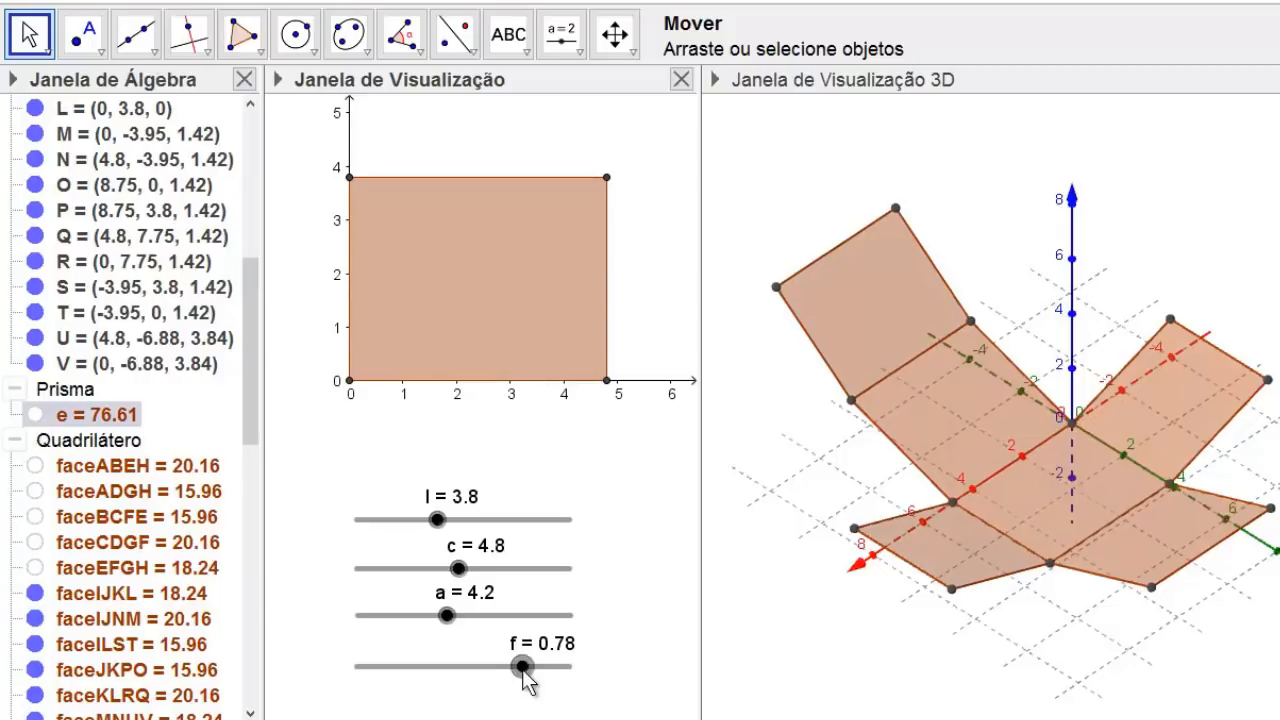
left_click_drag(522, 666, 356, 666)
- Hide the net's points I to V and test its unfolding with slider f
left_click_drag(240, 398, 255, 331)
left_click(107, 220)
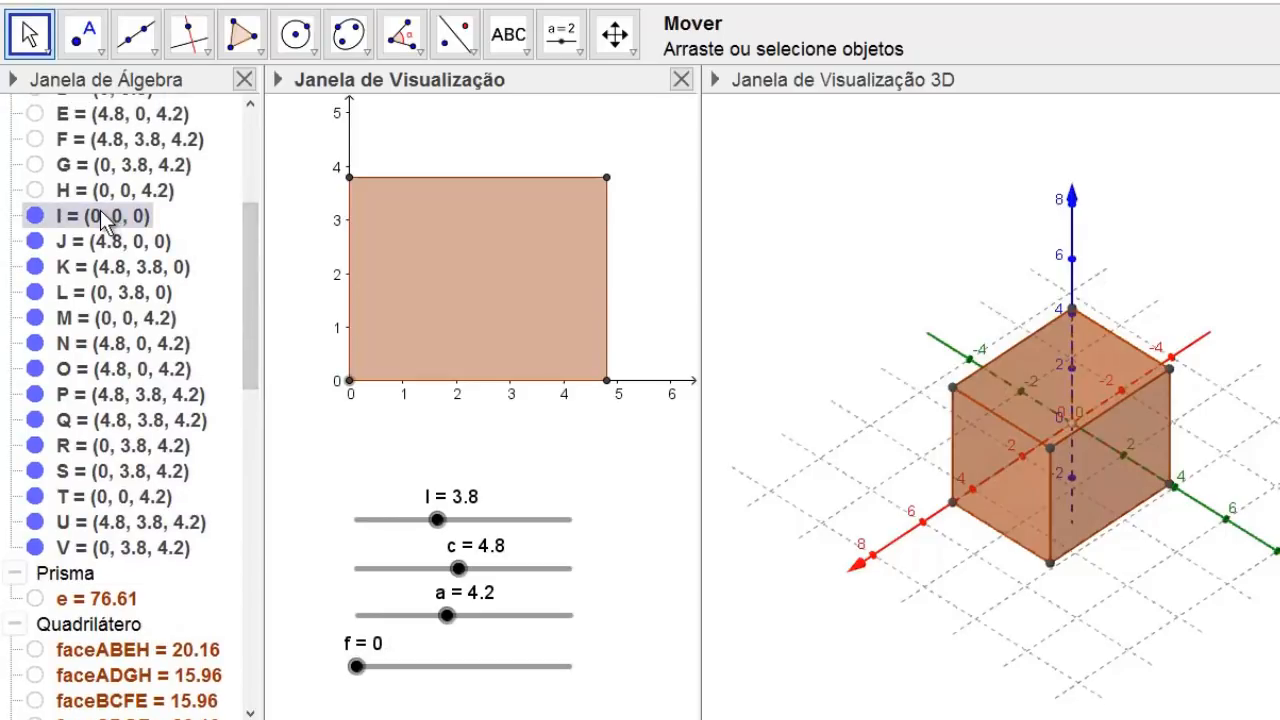
left_click(126, 552, "shift")
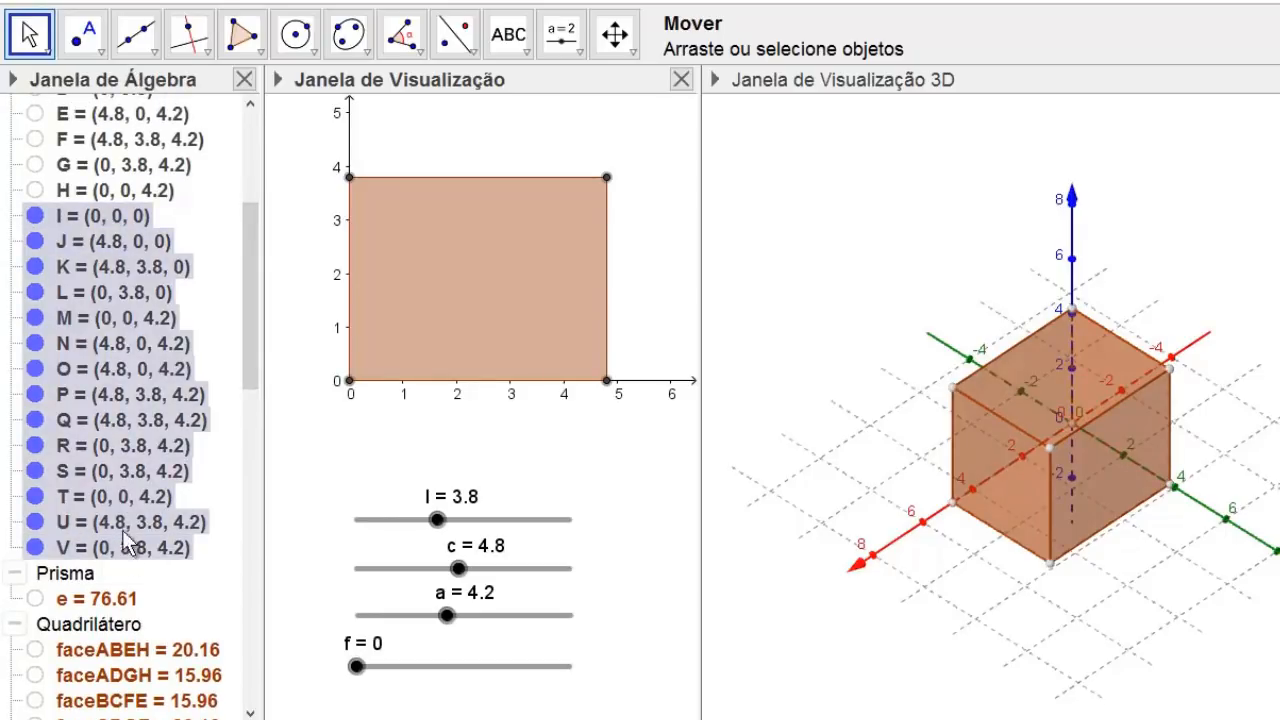
right_click(133, 276)
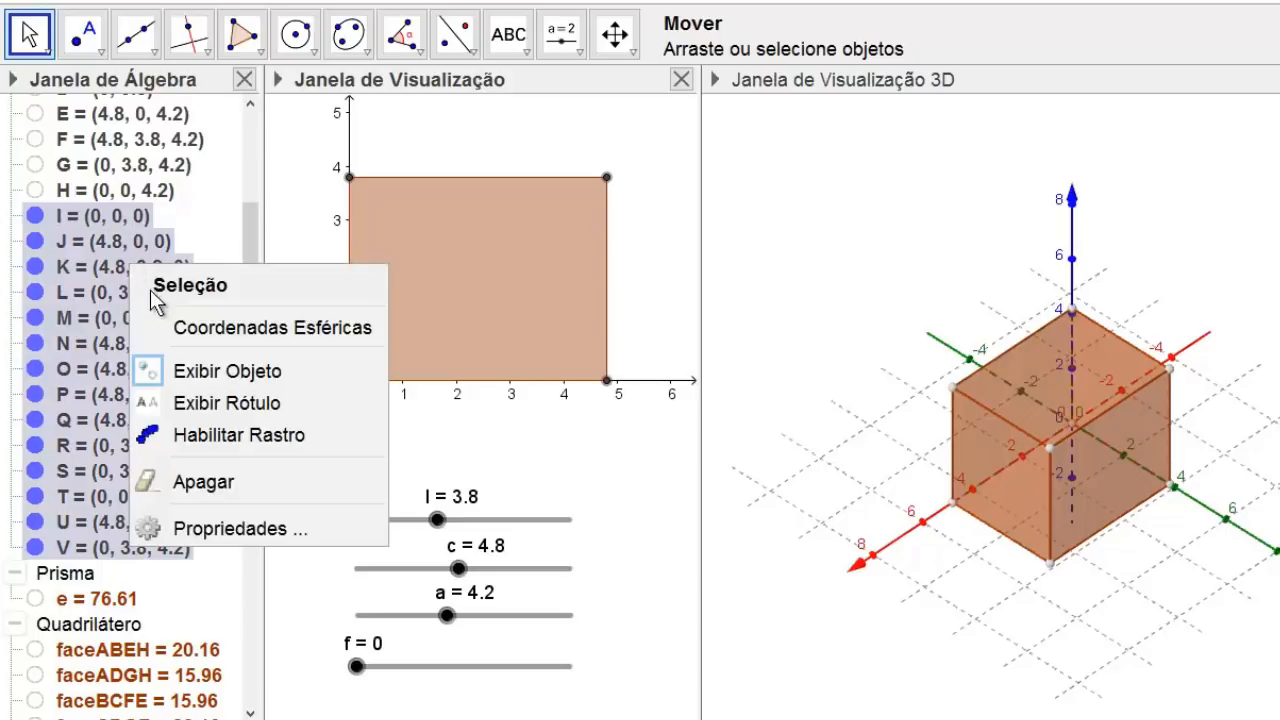
left_click(214, 370)
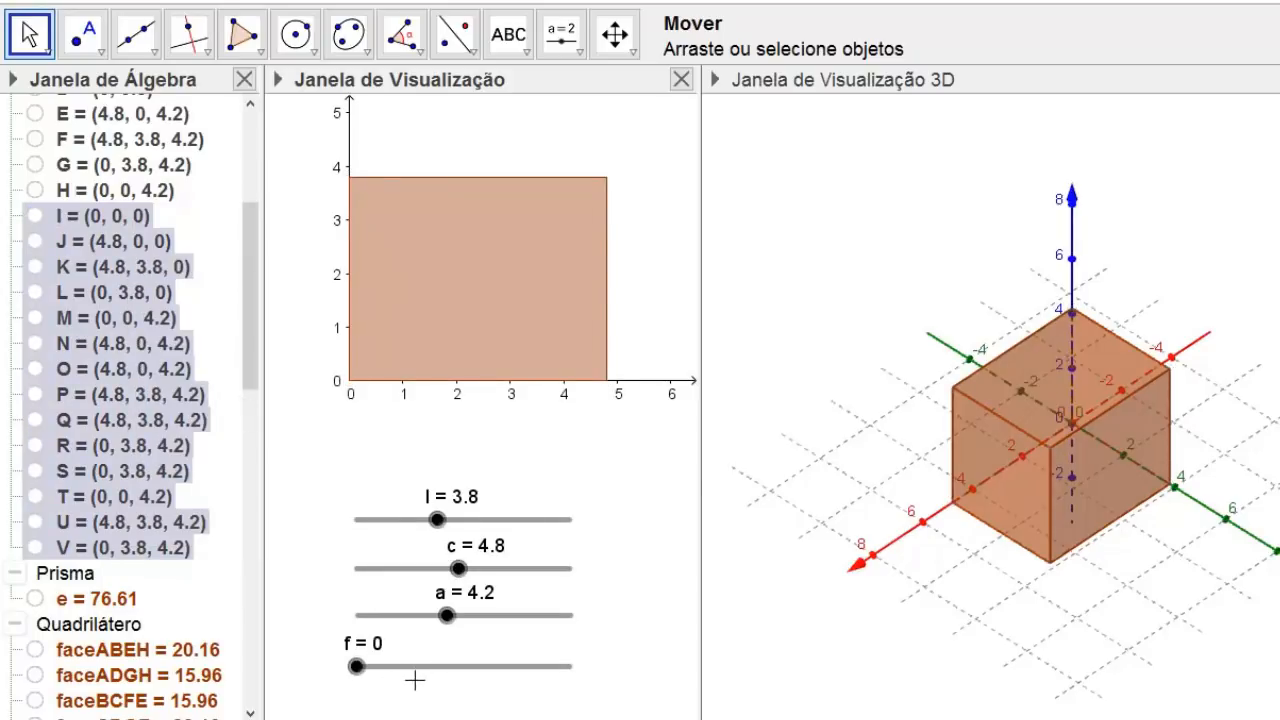
left_click_drag(357, 666, 426, 708)
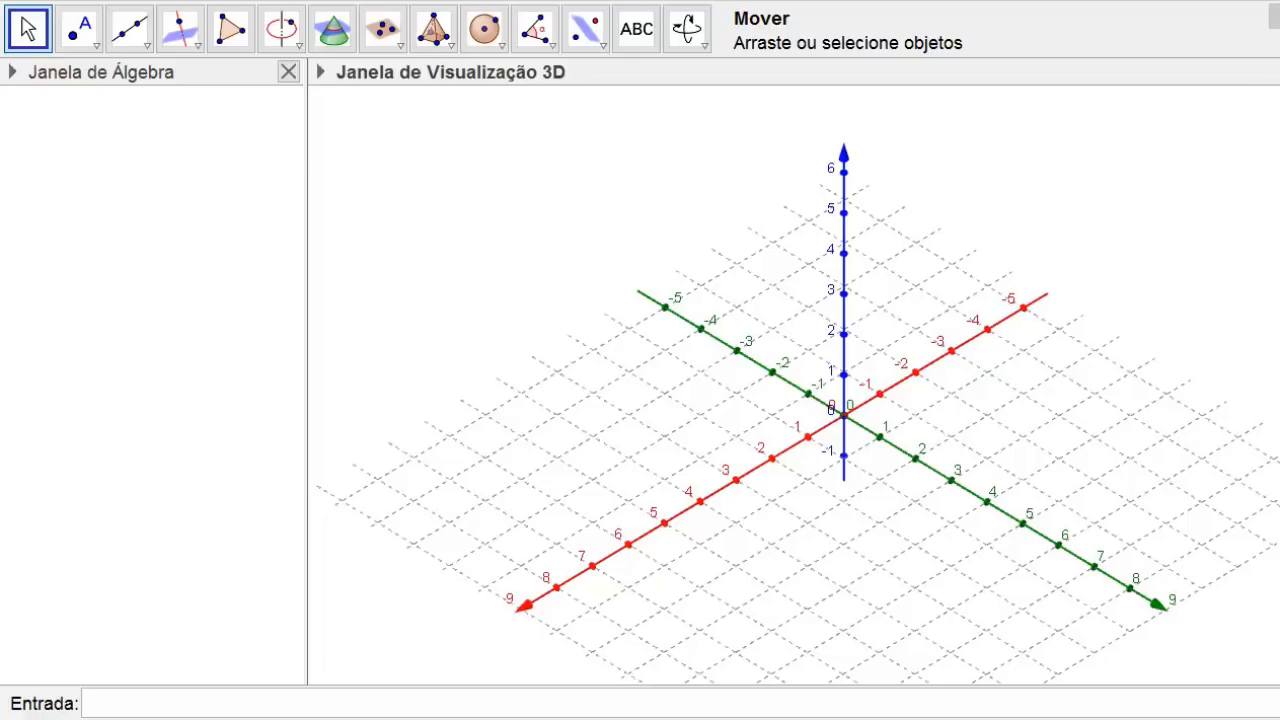
- Draw a pentagon ABCDE around the origin on the horizontal plane, through about (2.03, -1.86), (-2, -3), (-3, 1), (1, 4) and (3, 2)
left_click(231, 29)
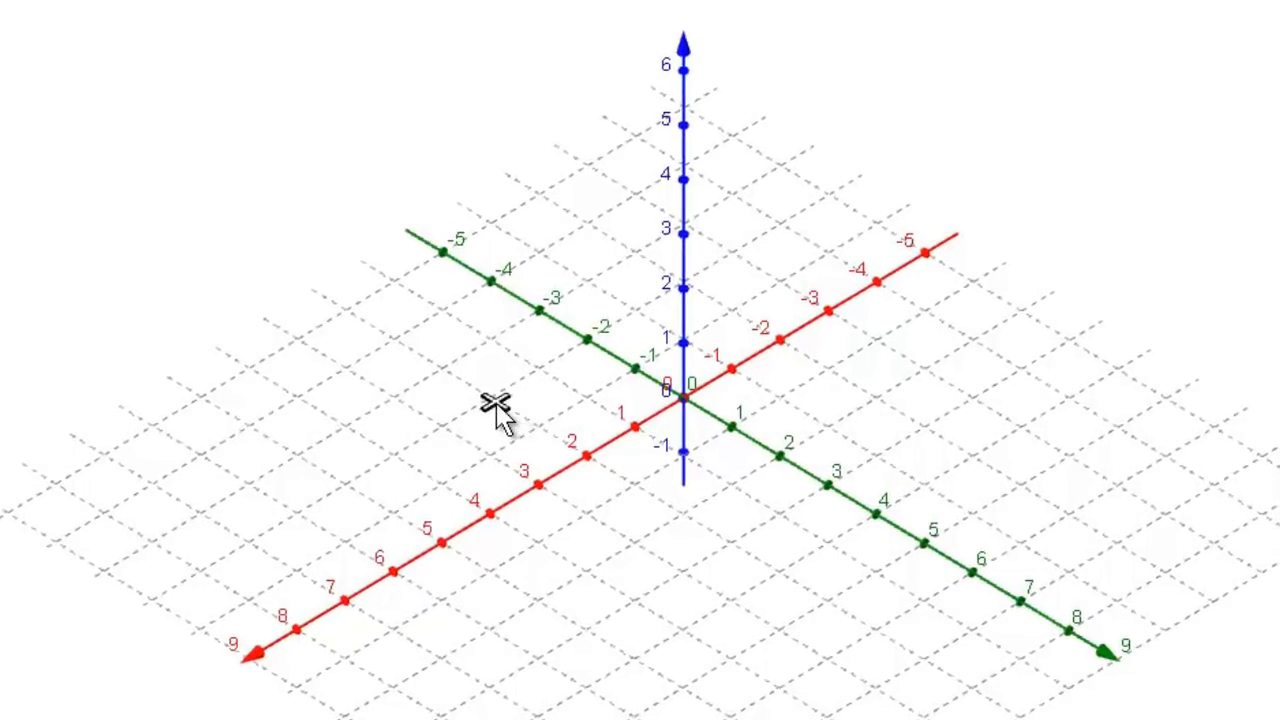
left_click(495, 401)
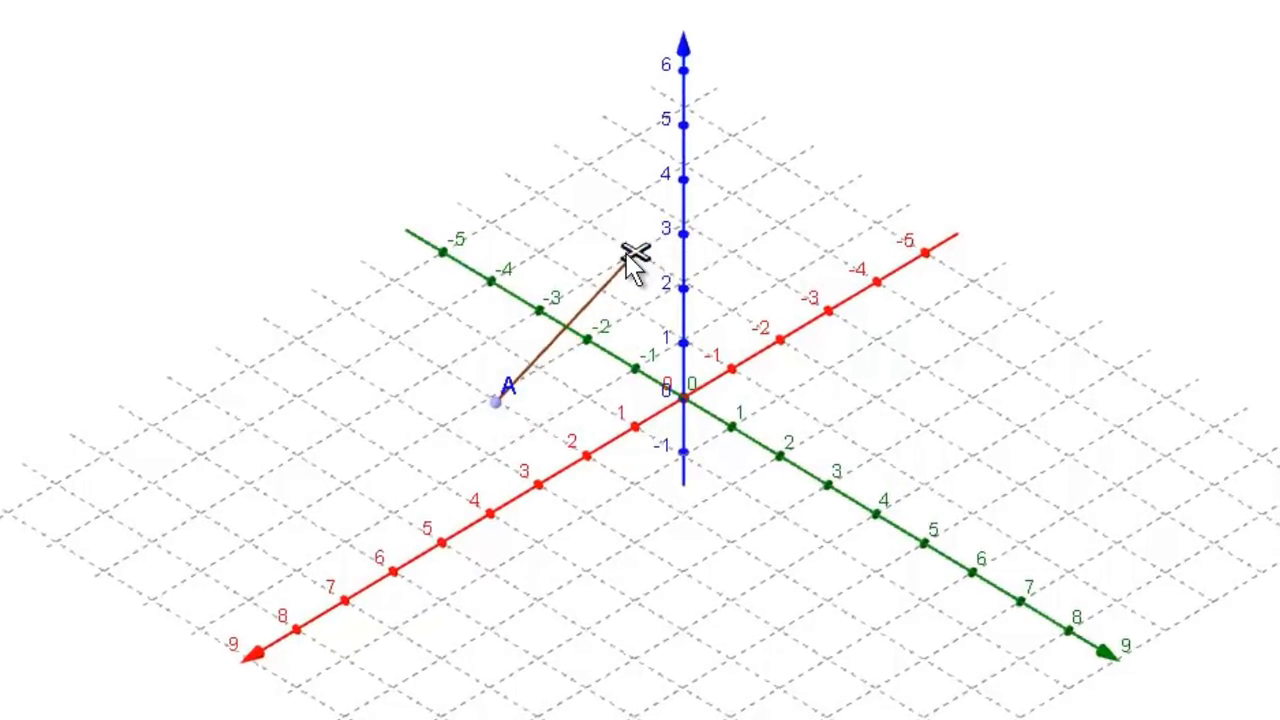
left_click(636, 252)
left_click(877, 340)
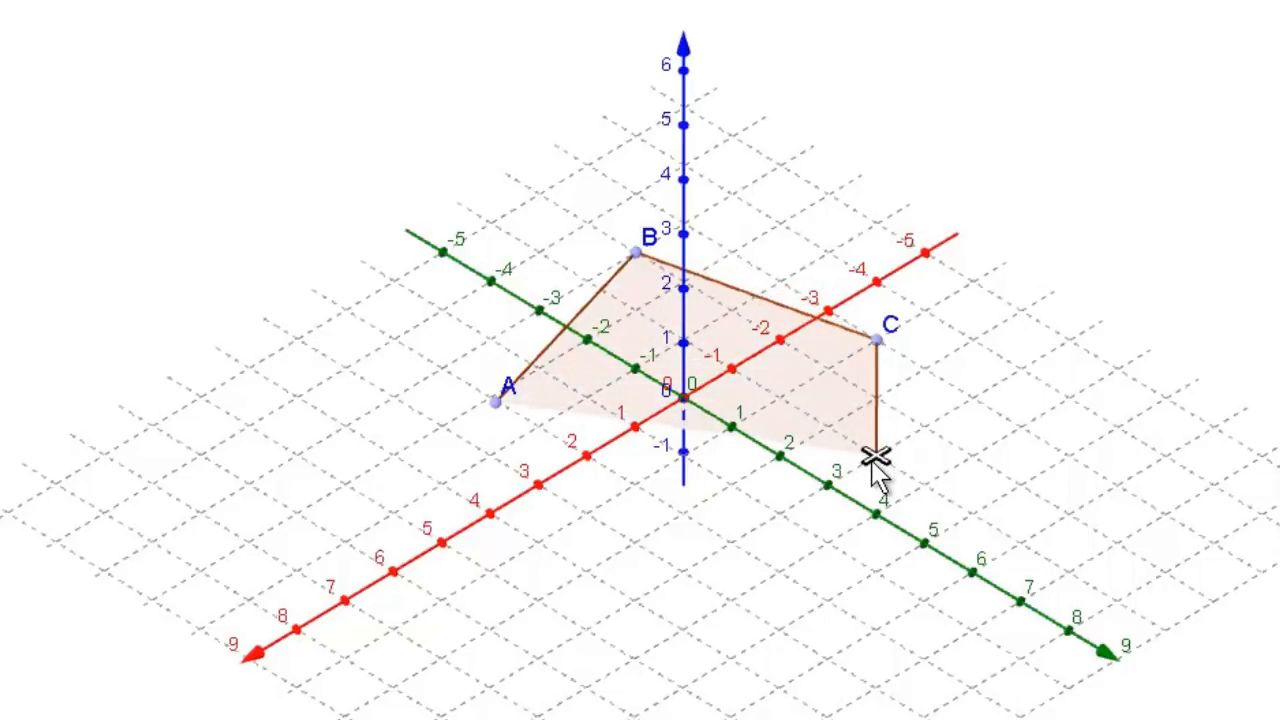
left_click(827, 542)
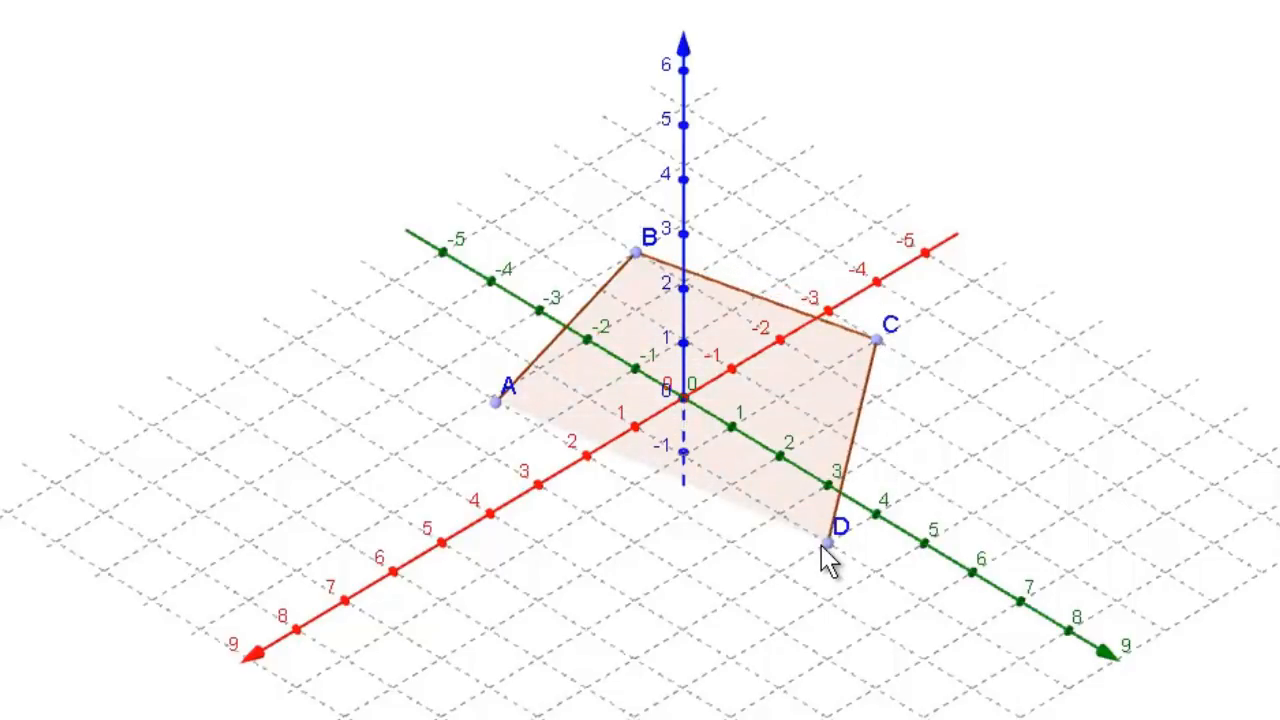
left_click(635, 542)
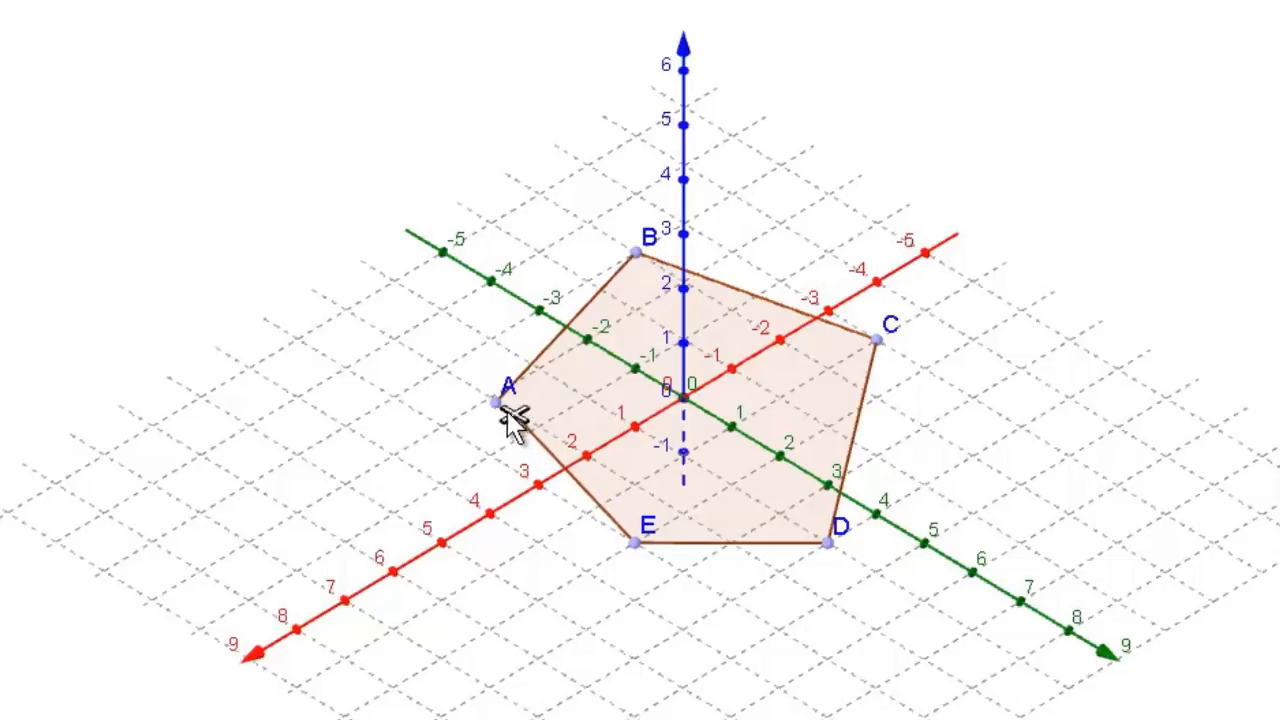
left_click(495, 401)
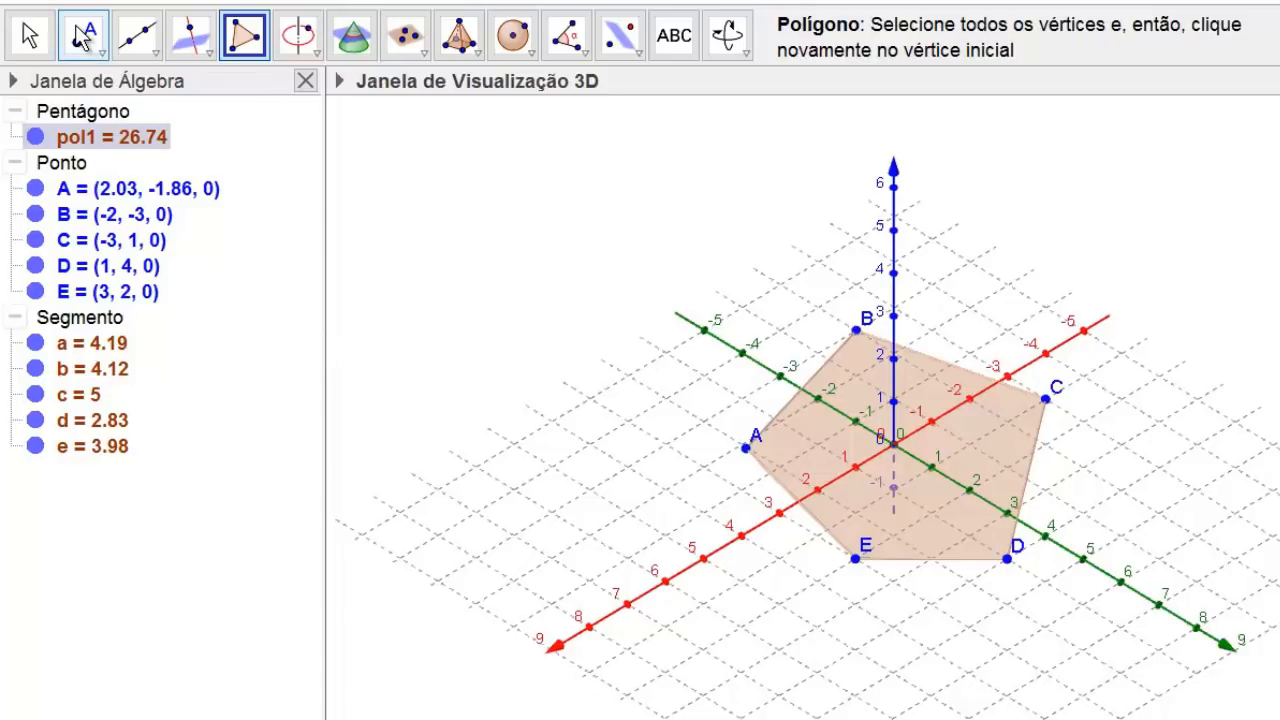
- Place a free point F outside the pentagon near A and move it above the base to about (-0.4, 0.99, 5.87)
left_click(83, 37)
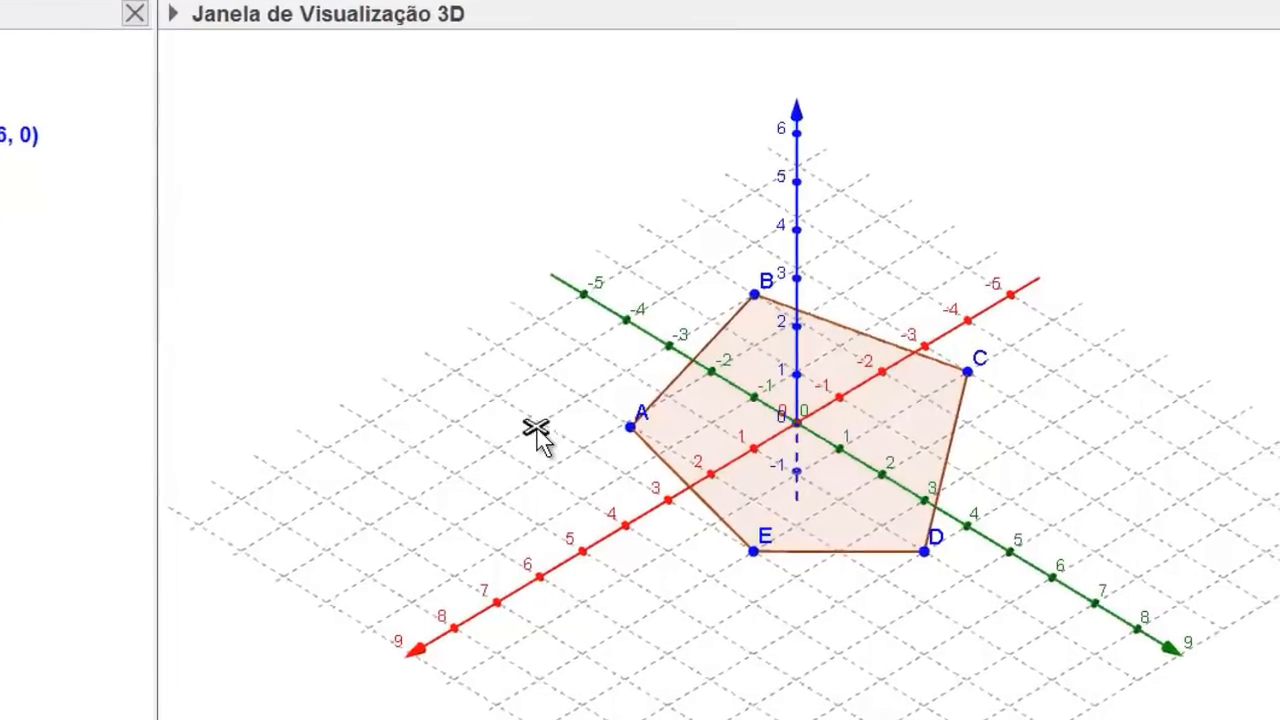
left_click(394, 397)
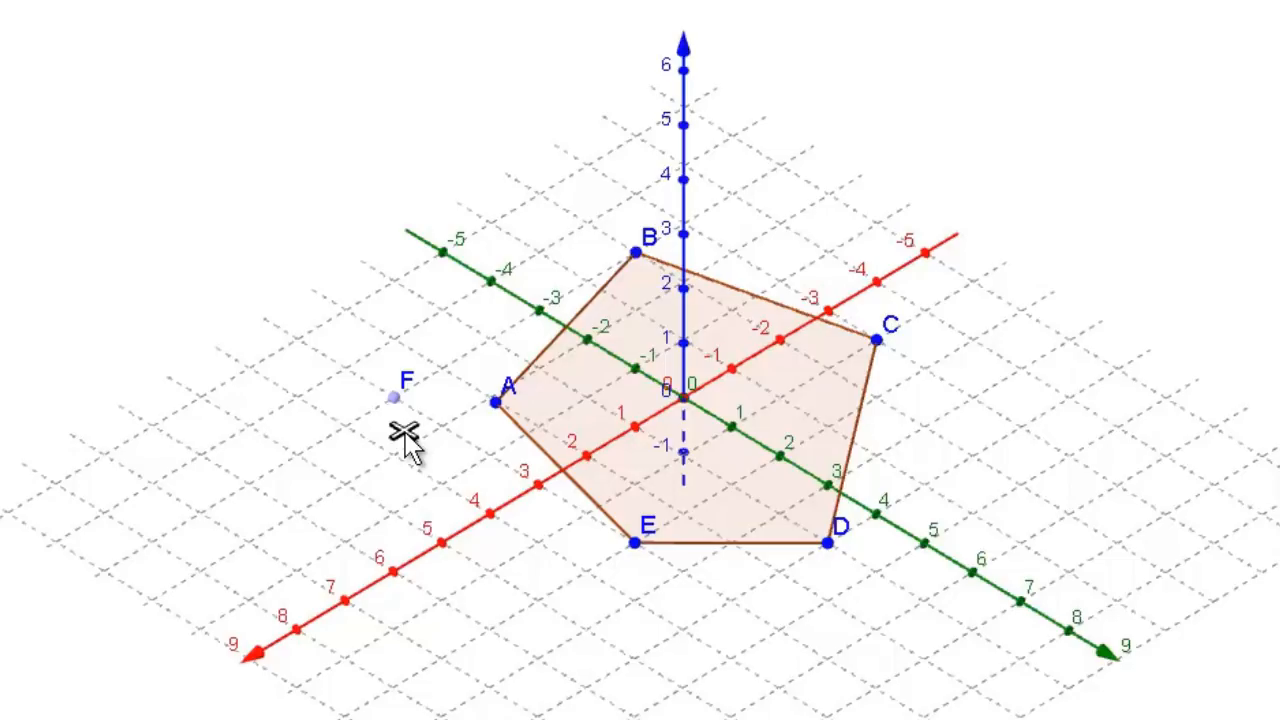
left_click(404, 436)
left_click(395, 403)
left_click_drag(398, 414, 752, 97)
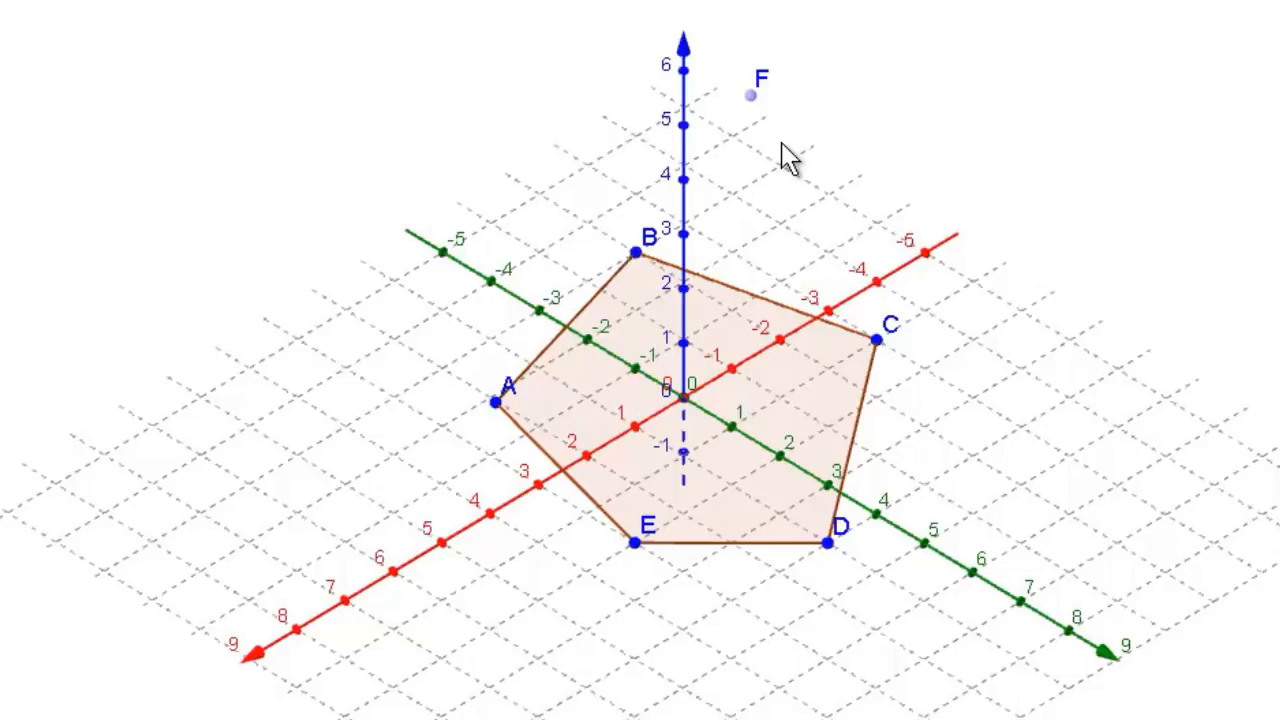
- Build a pyramid with pentagon ABCDE as its base and point F as its apex
left_click(481, 48)
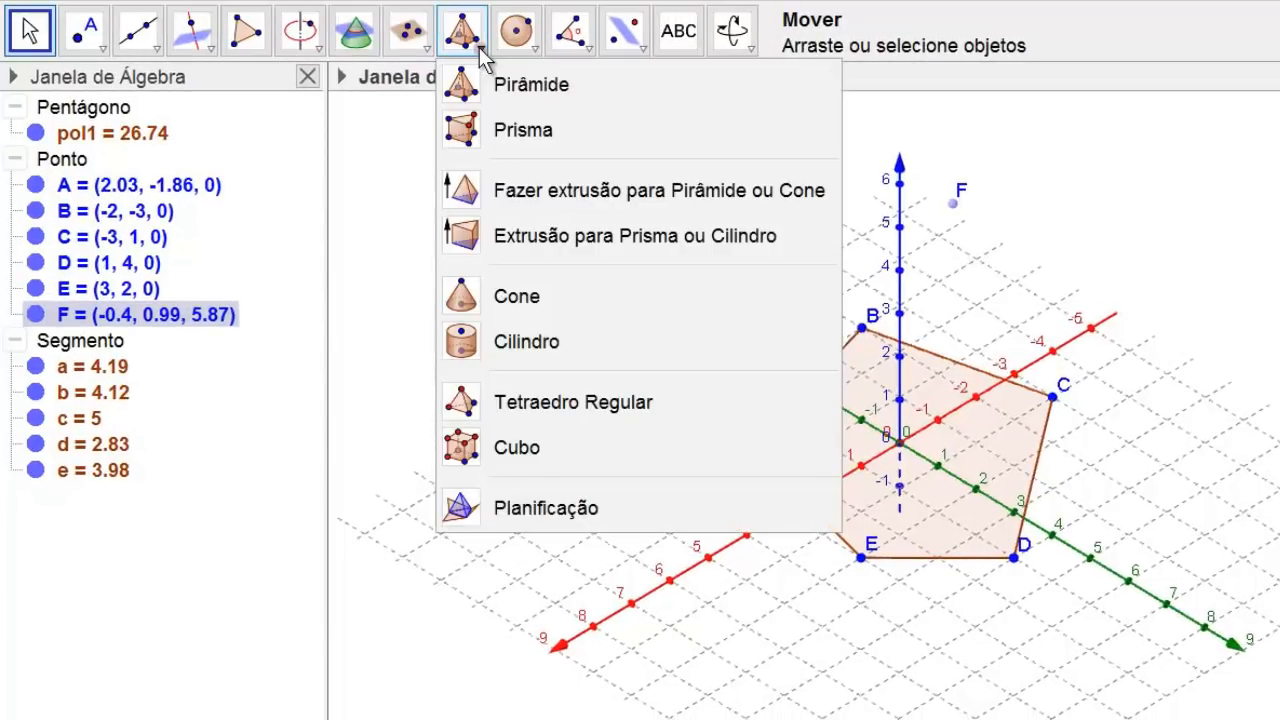
left_click(531, 100)
left_click(808, 443)
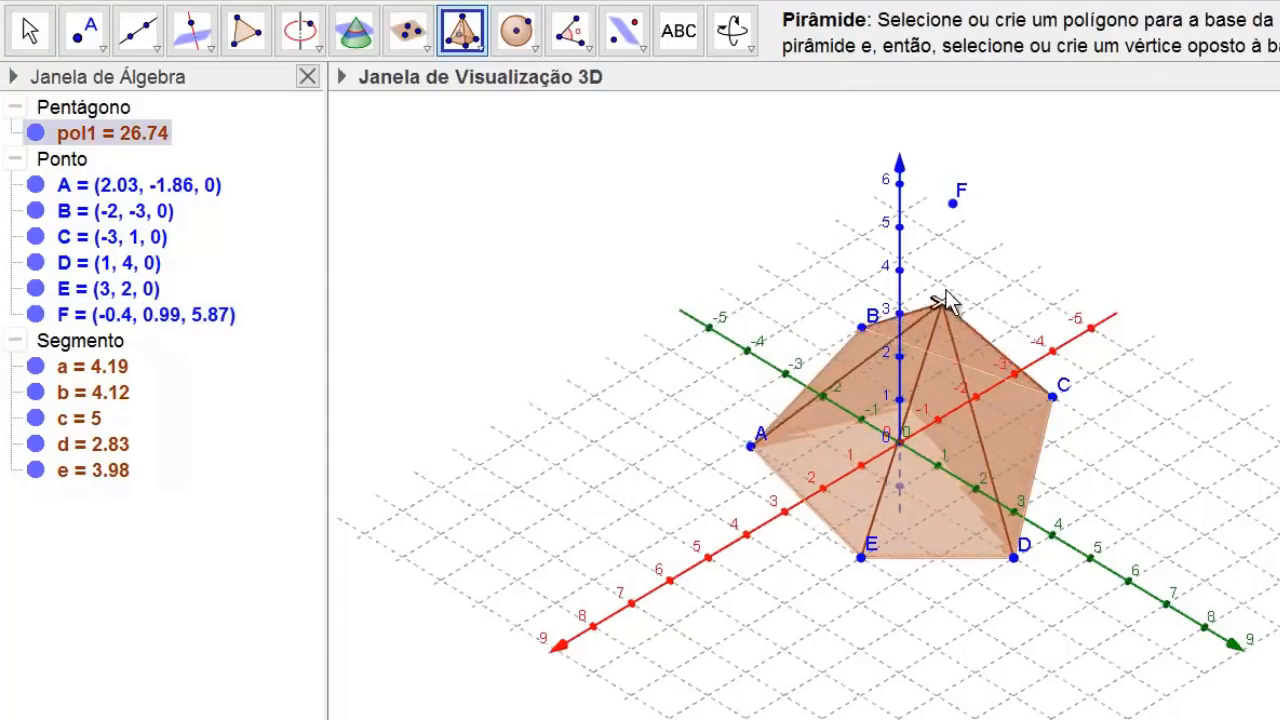
left_click(955, 205)
key("Escape")
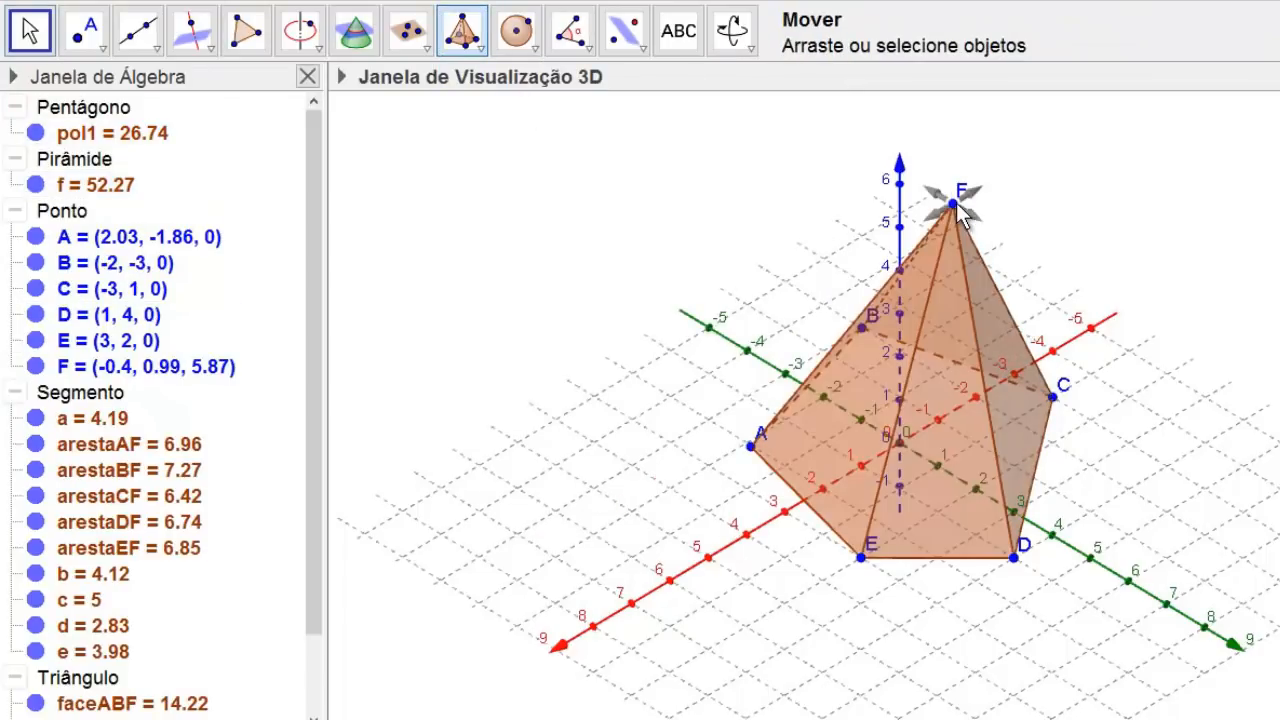
- Shift the pyramid's apex F horizontally to about (-1.01, 1.37, 5.87) and slightly narrow the algebra view
left_click_drag(955, 205, 998, 200)
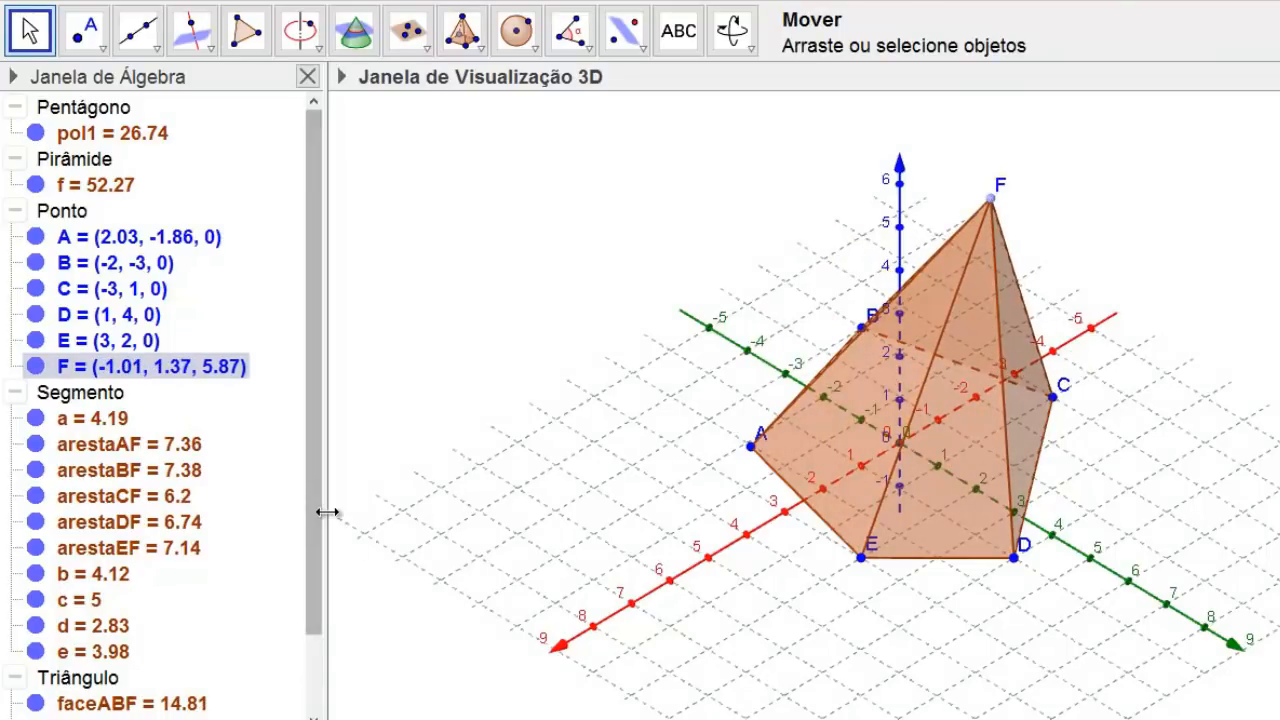
left_click_drag(324, 511, 301, 514)
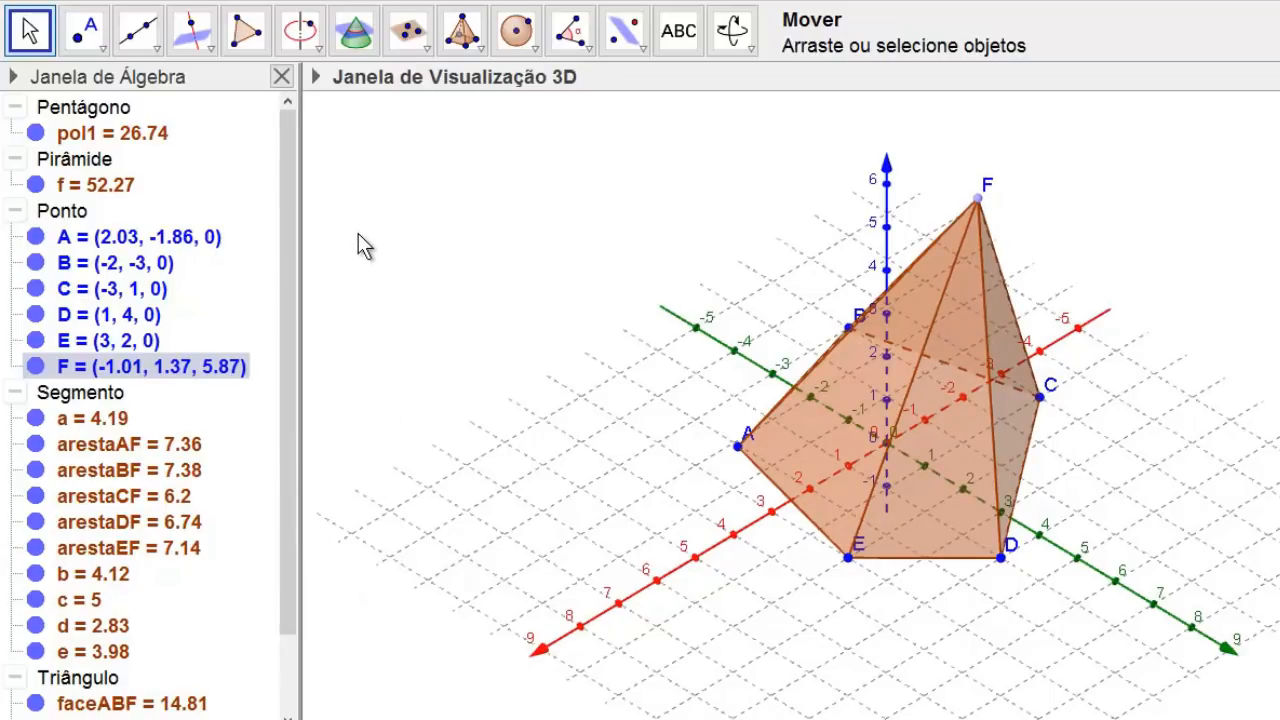
- Show the 2D graphics view beside the 3D view and hide the axes in the 2D view
left_click(141, 39)
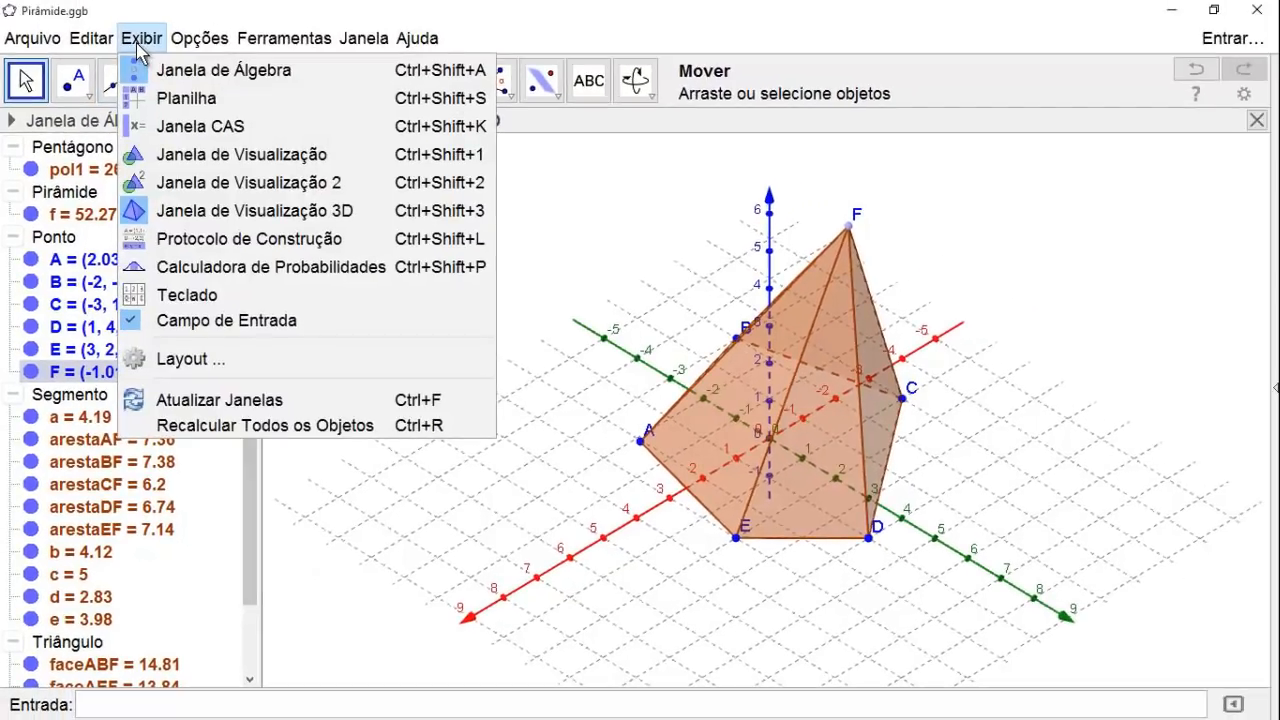
left_click(224, 158)
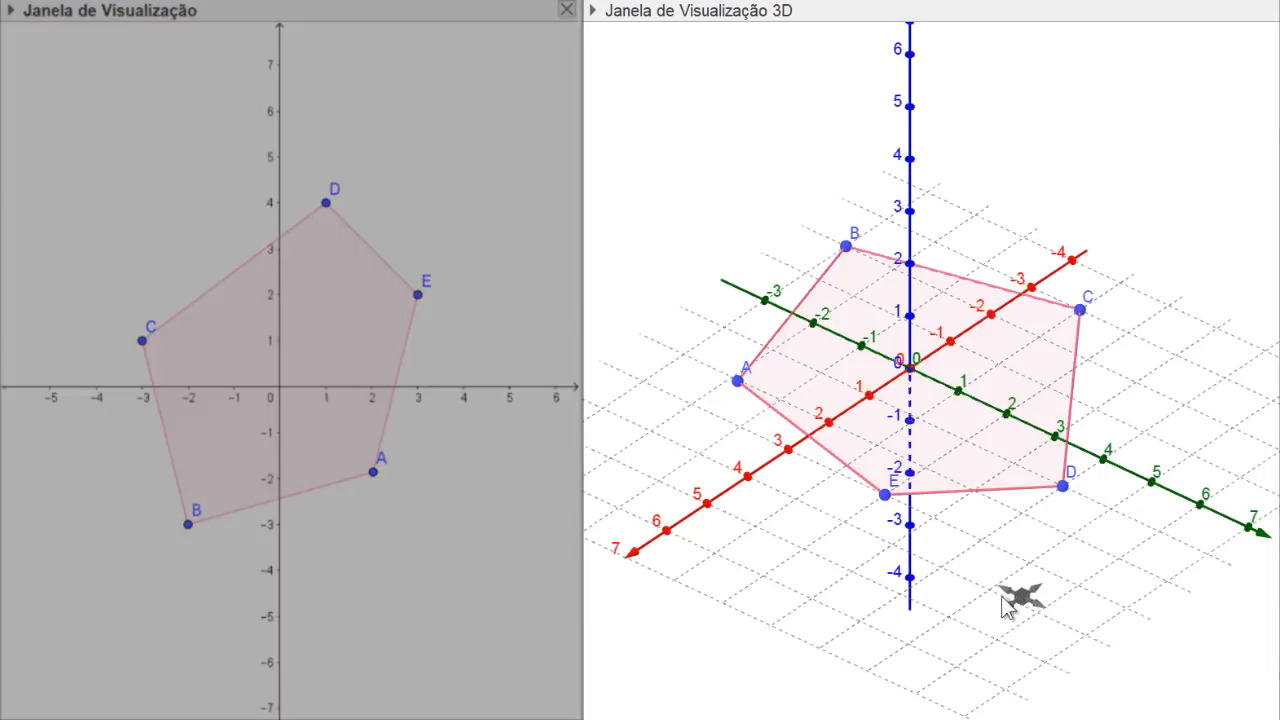
right_click_drag(942, 583, 1051, 607)
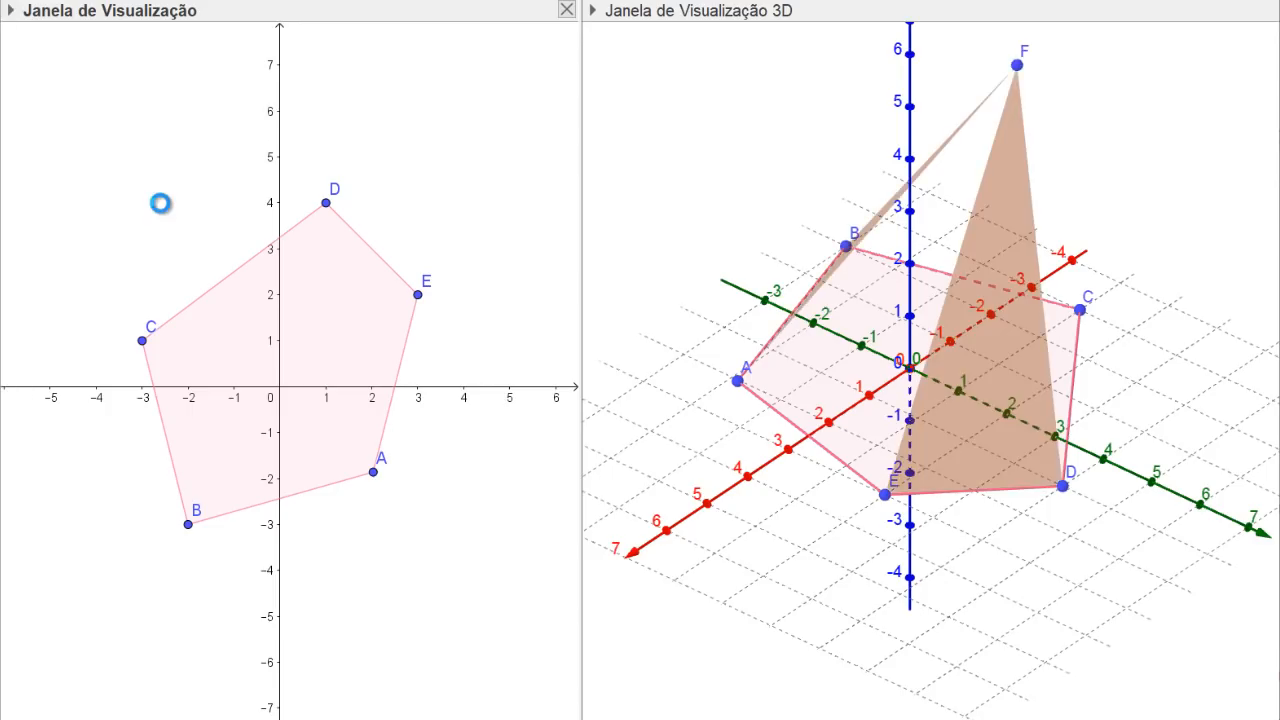
right_click(160, 203)
left_click(190, 238)
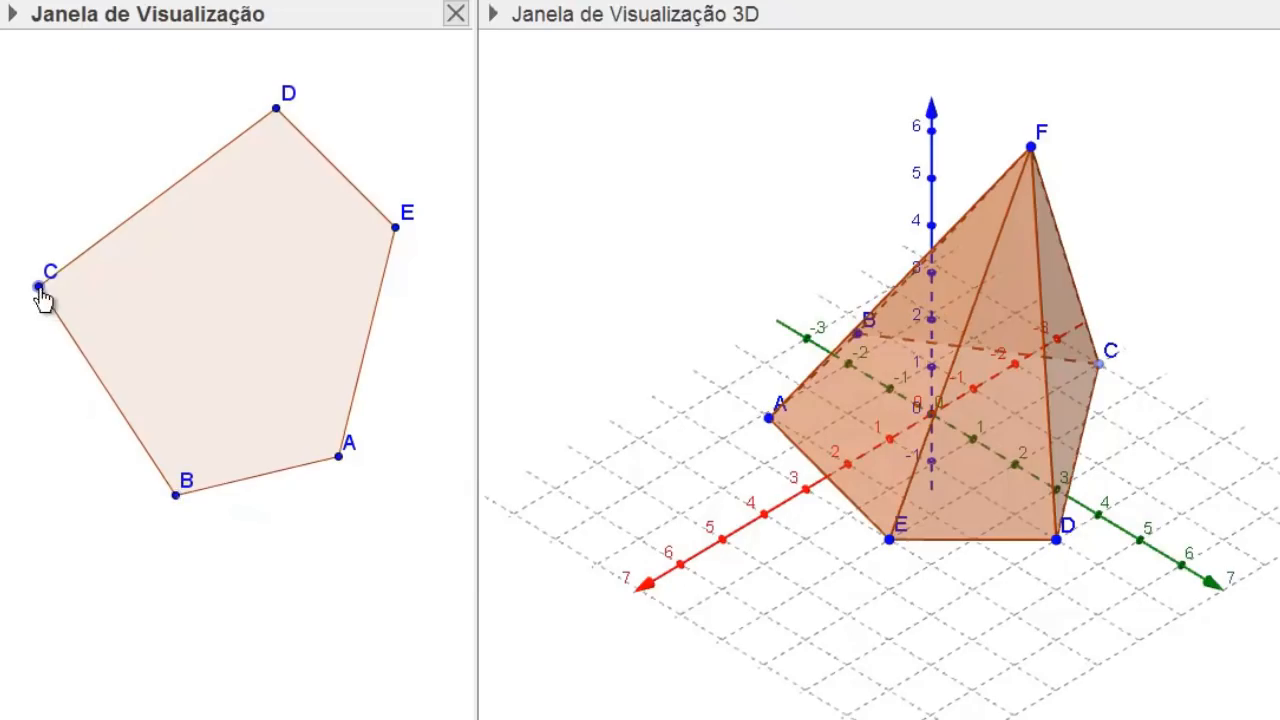
- Reshape the base pentagon in the 2D view to a nearly regular form, with C about (-2.39, 1.13), D (0.27, 3.17) and E (3.2, 0.95)
left_click_drag(41, 282, 132, 279)
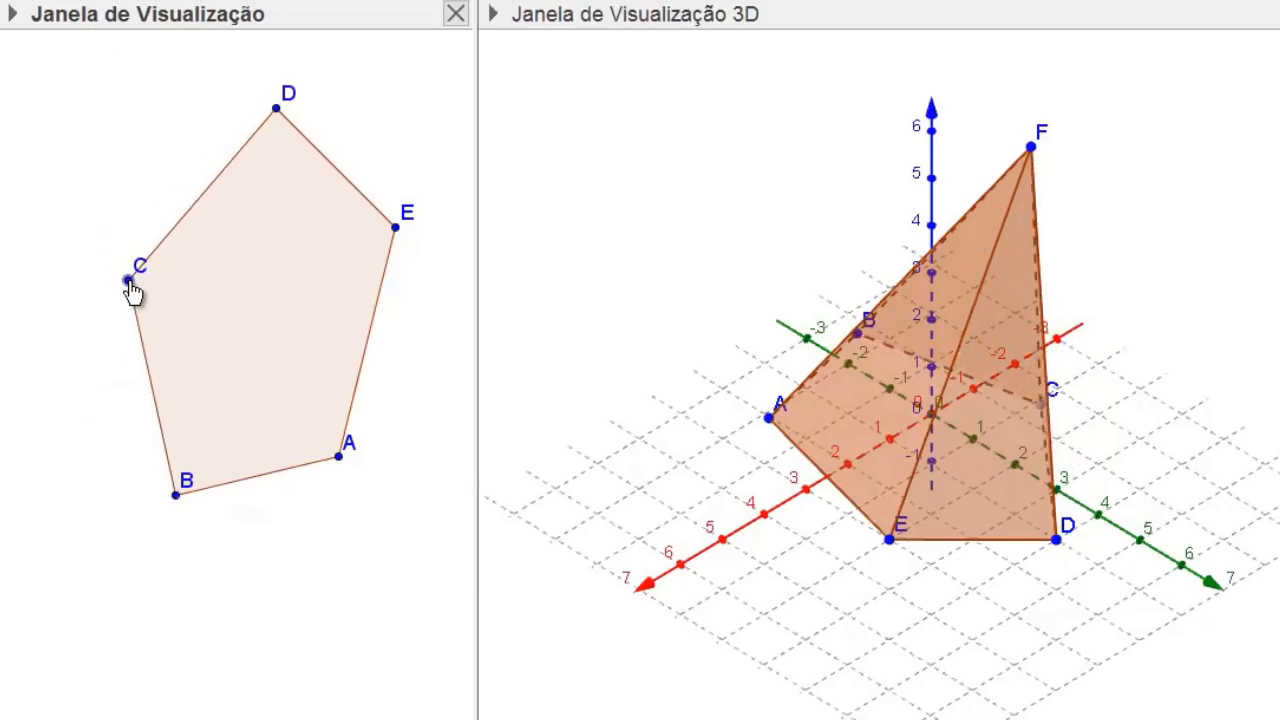
left_click_drag(277, 108, 249, 182)
left_click_drag(396, 230, 408, 290)
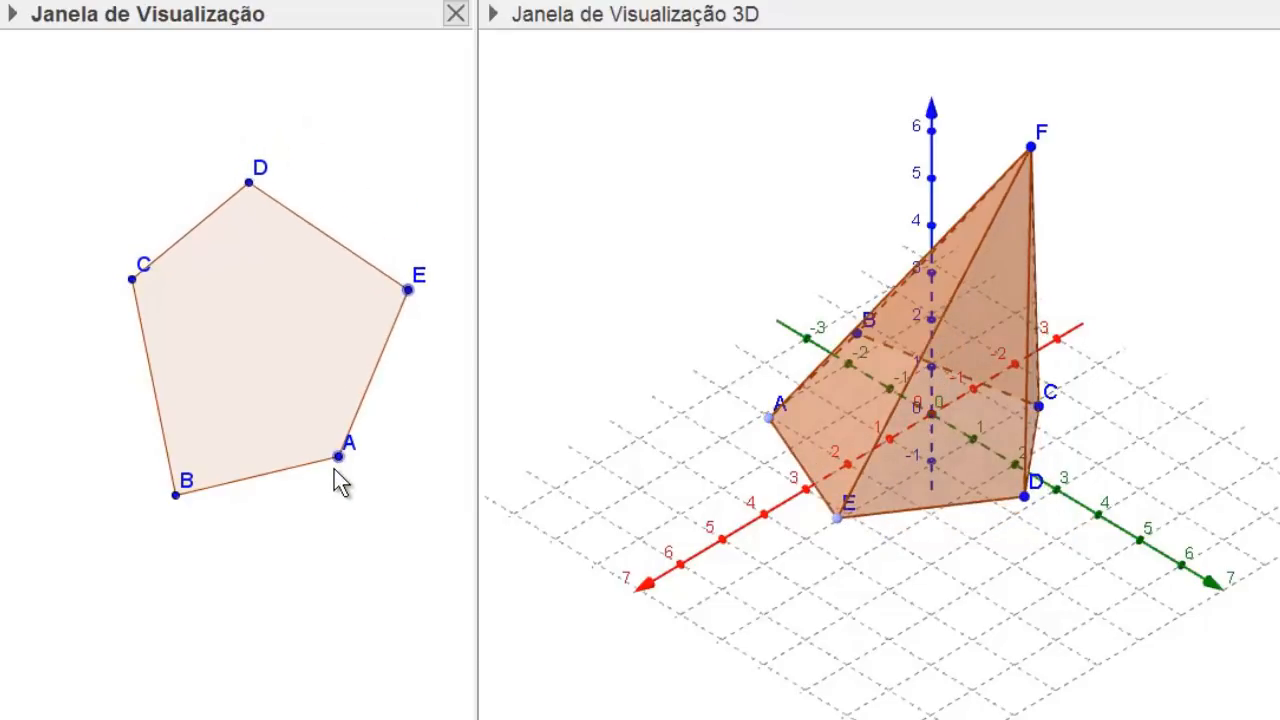
left_click_drag(339, 458, 341, 518)
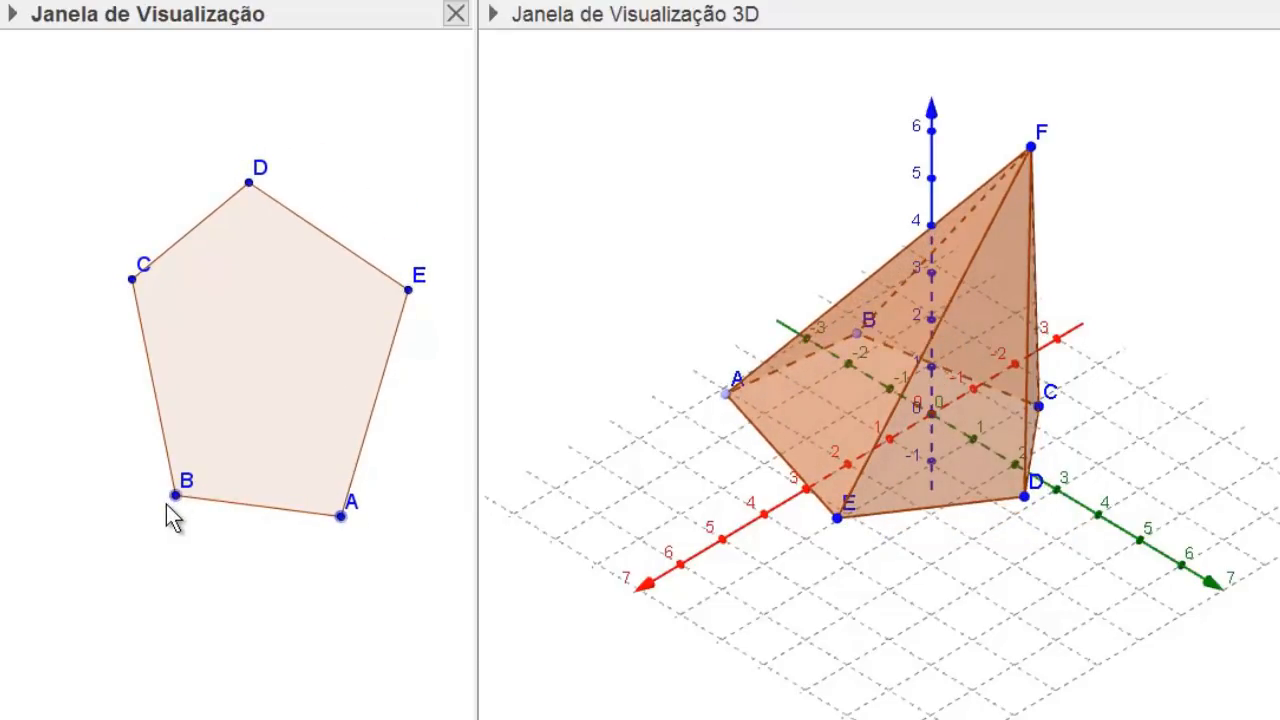
left_click_drag(171, 504, 148, 506)
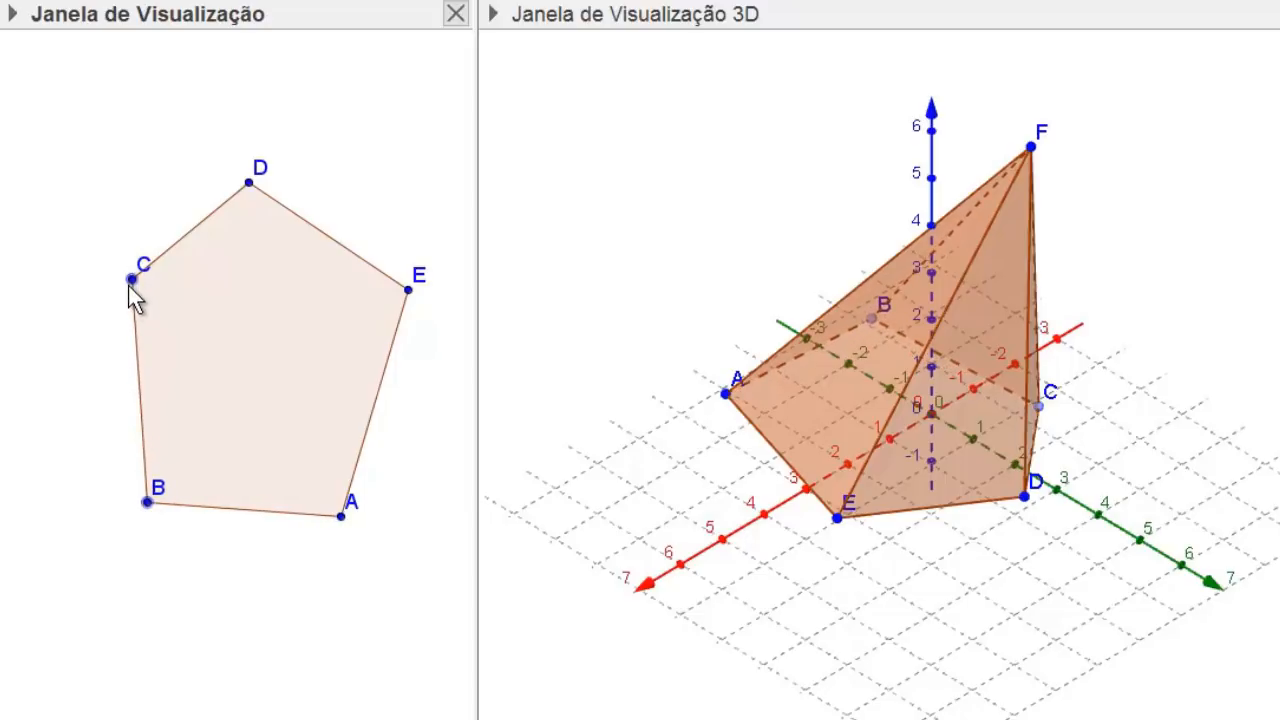
left_click_drag(133, 279, 75, 279)
left_click_drag(249, 183, 233, 157)
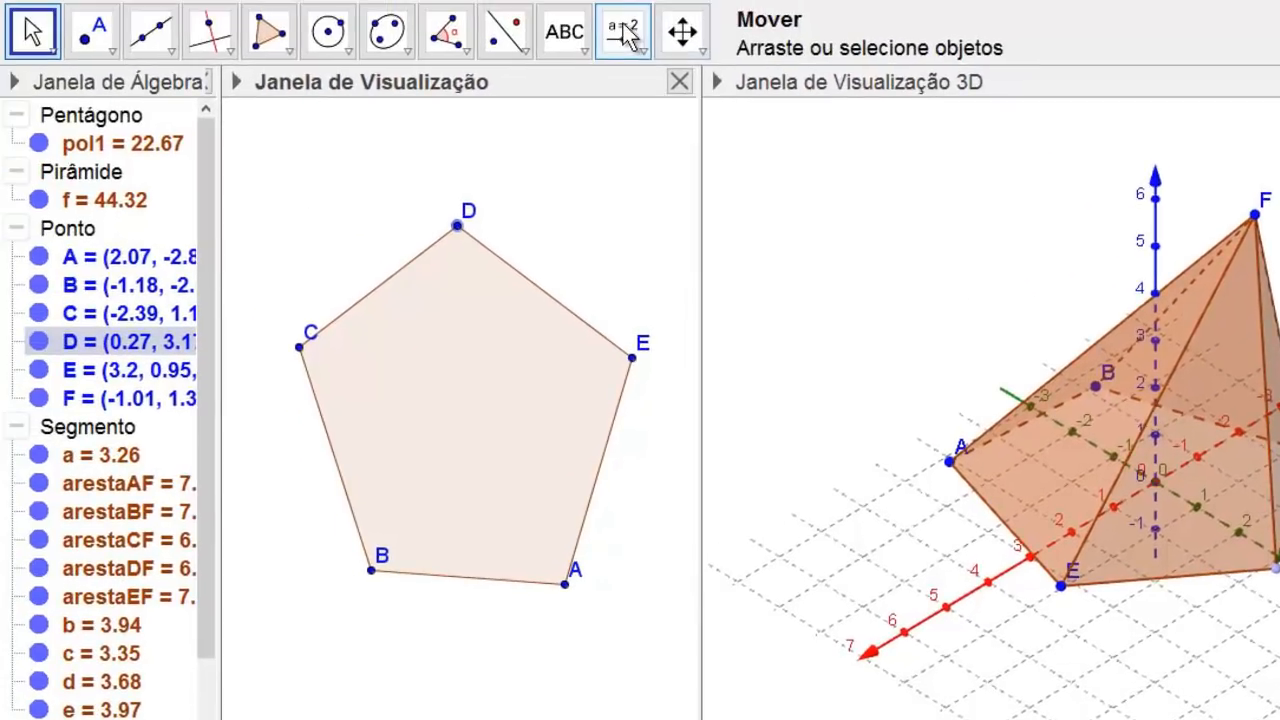
- Create a number slider i ranging from 0 to 1 below the pentagon in the 2D view and set it to 0
left_click(624, 32)
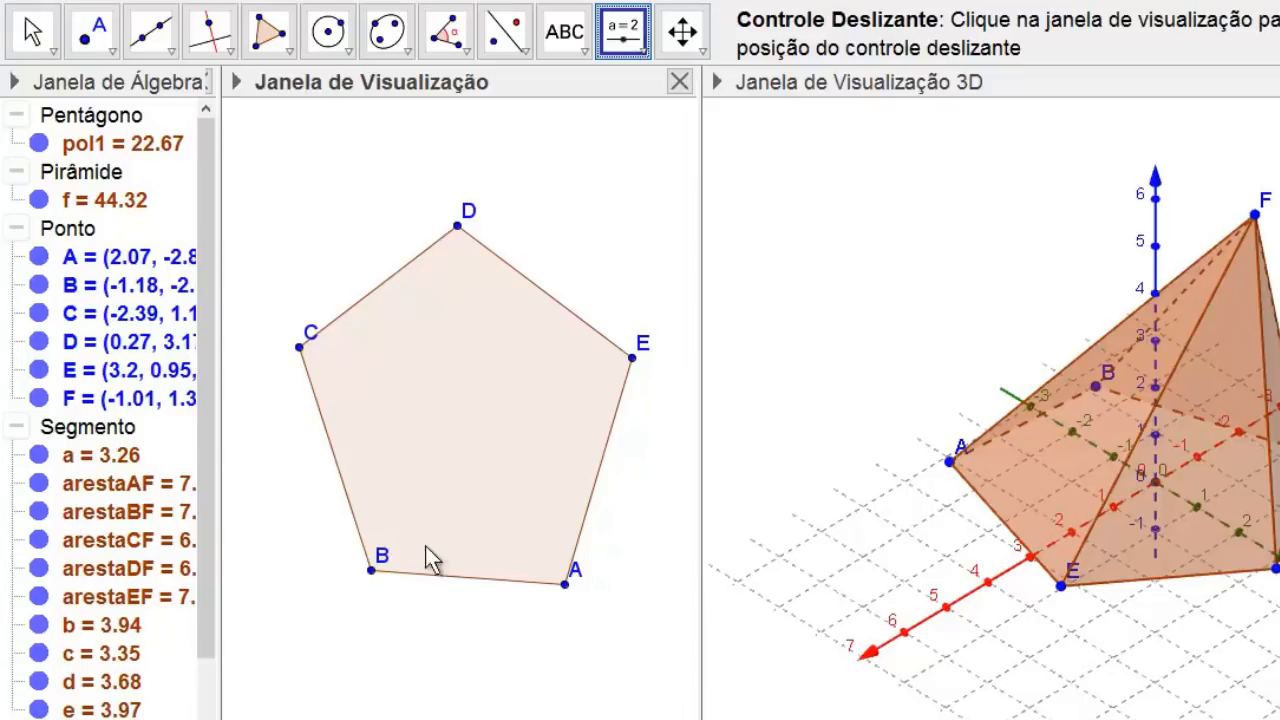
left_click(335, 658)
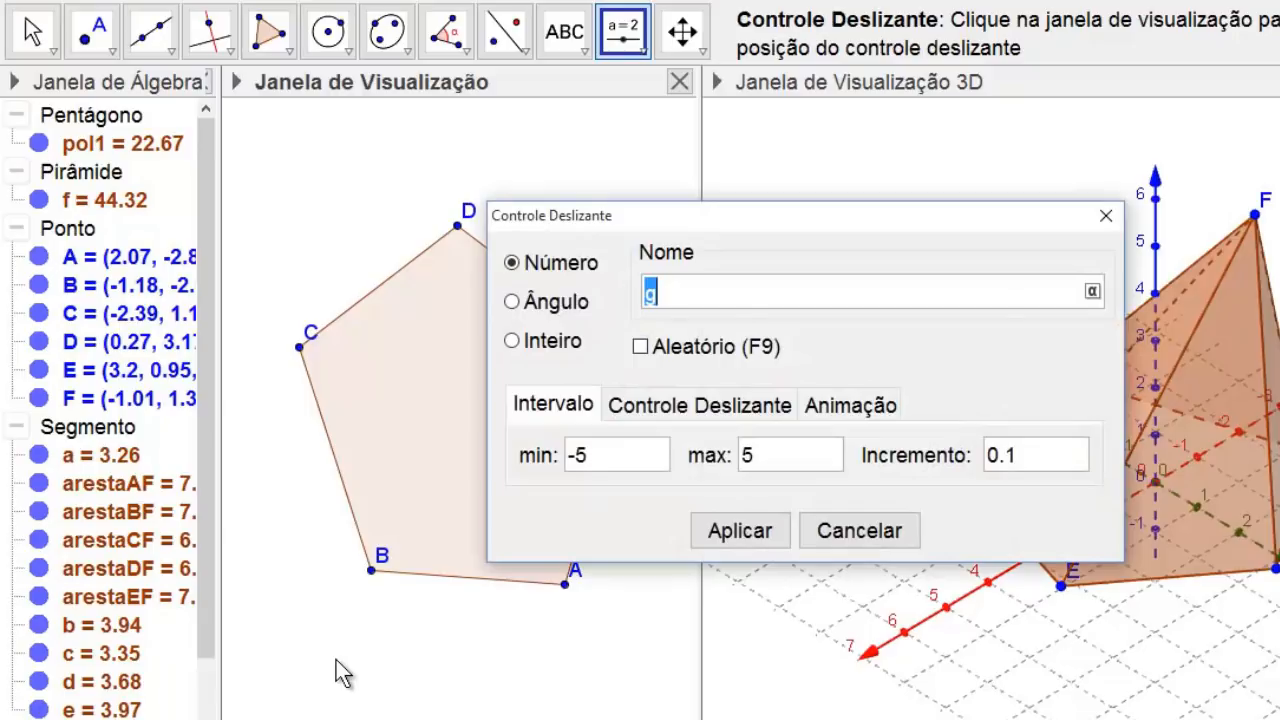
type("i")
left_click(566, 455)
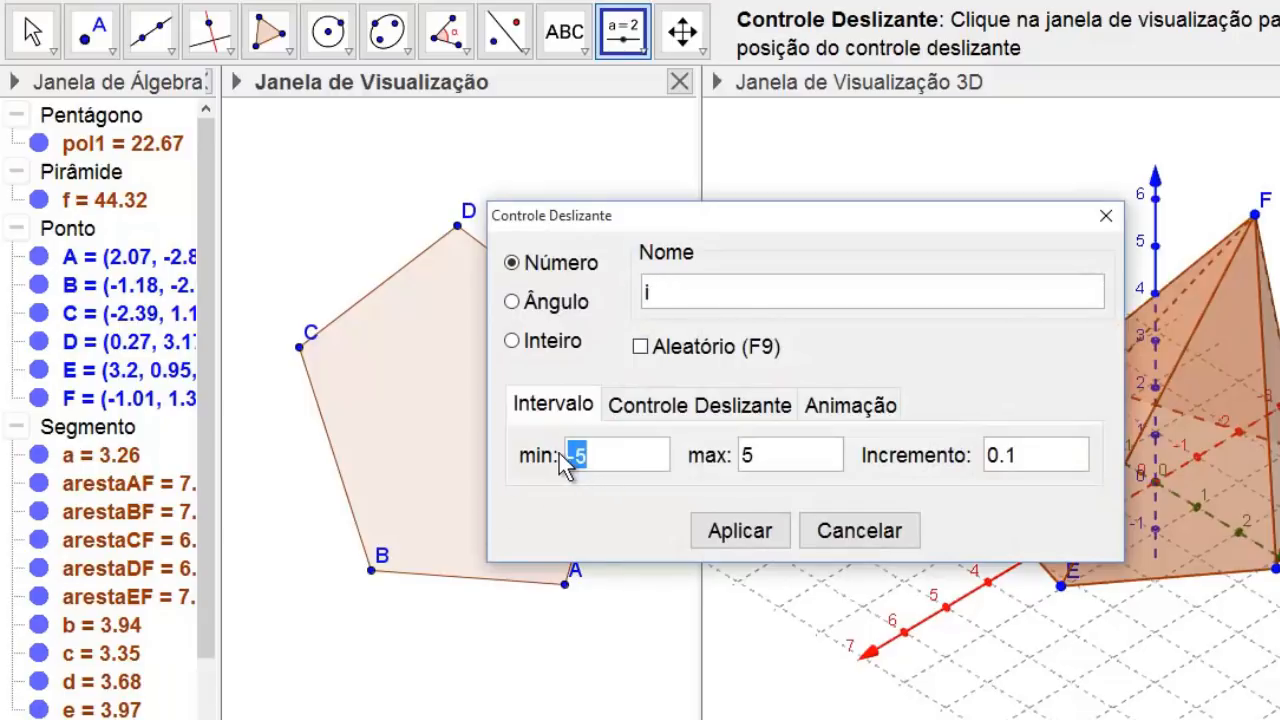
type("0")
left_click(740, 456)
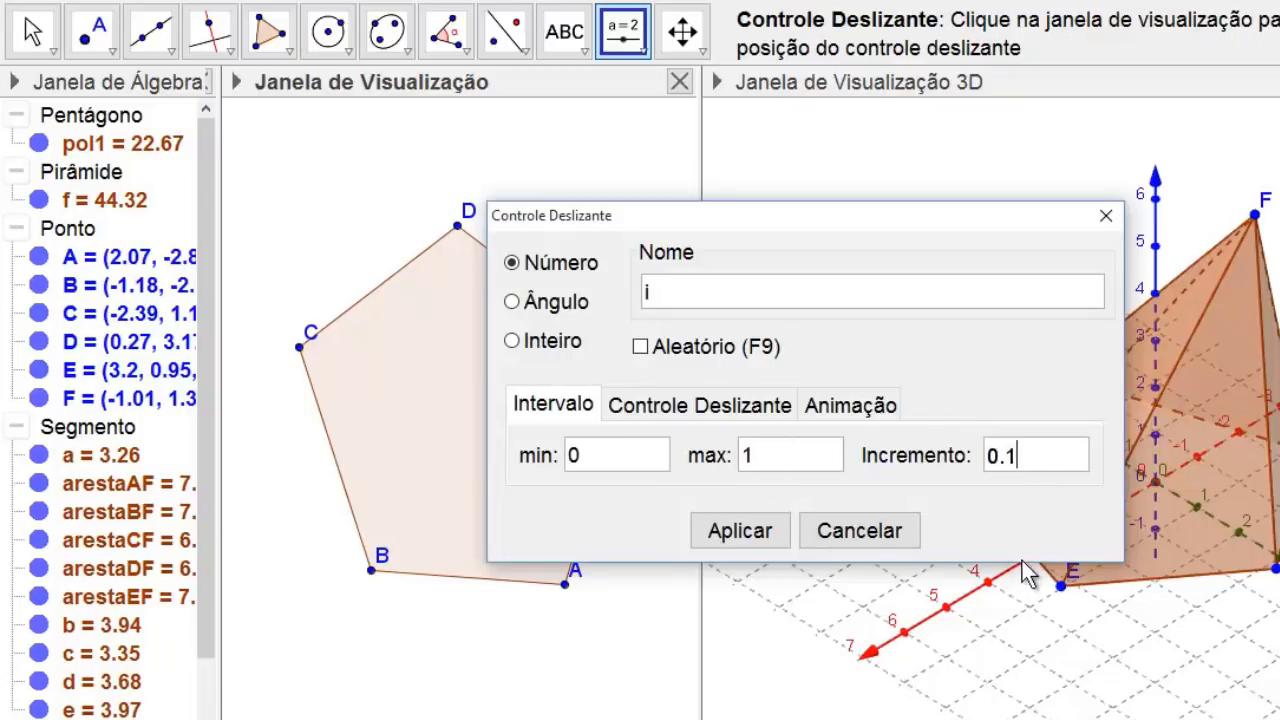
left_click(764, 540)
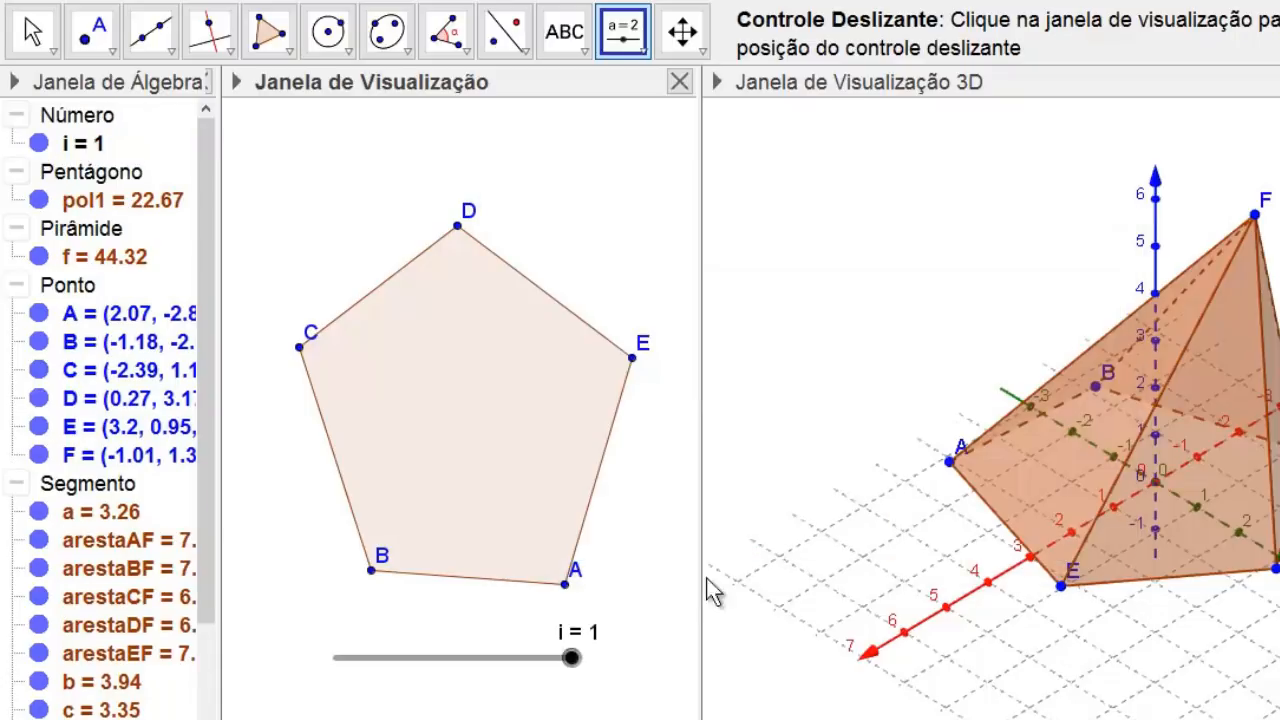
key("Escape")
left_click_drag(569, 680, 330, 675)
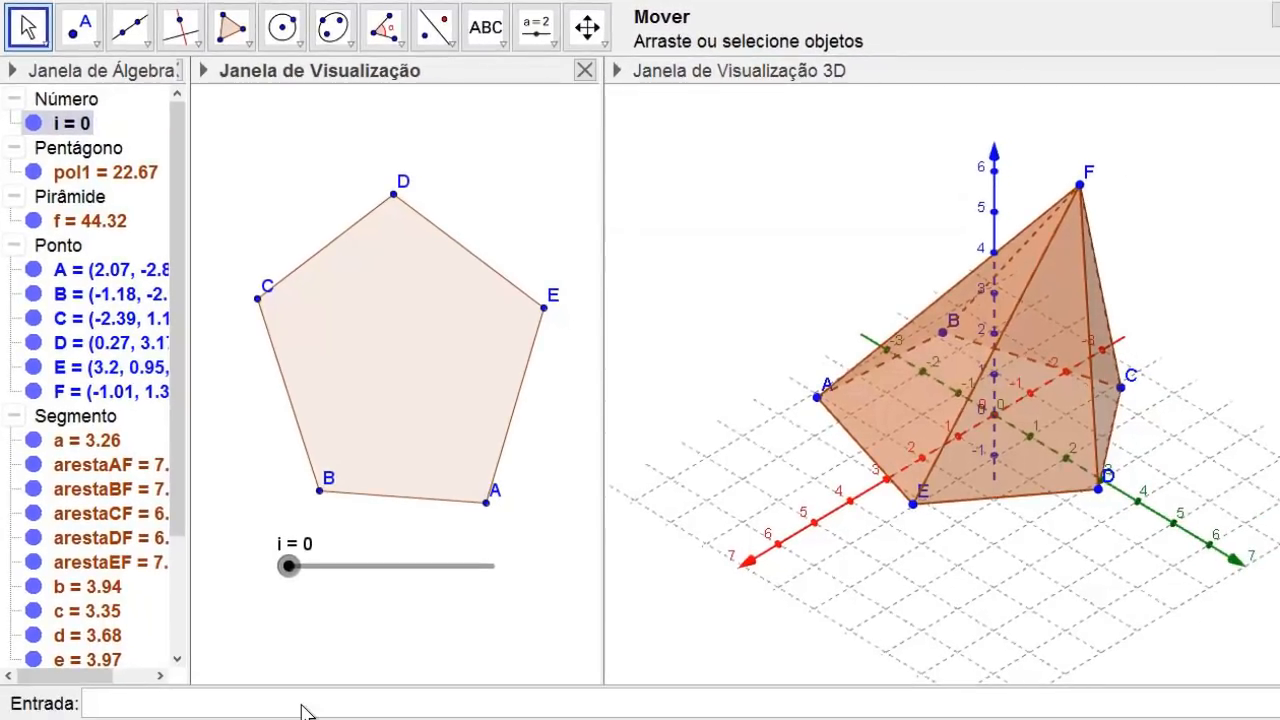
- Create the pyramid's net controlled by the slider with the command Planificação[f, i]
left_click(301, 705)
type("pl")
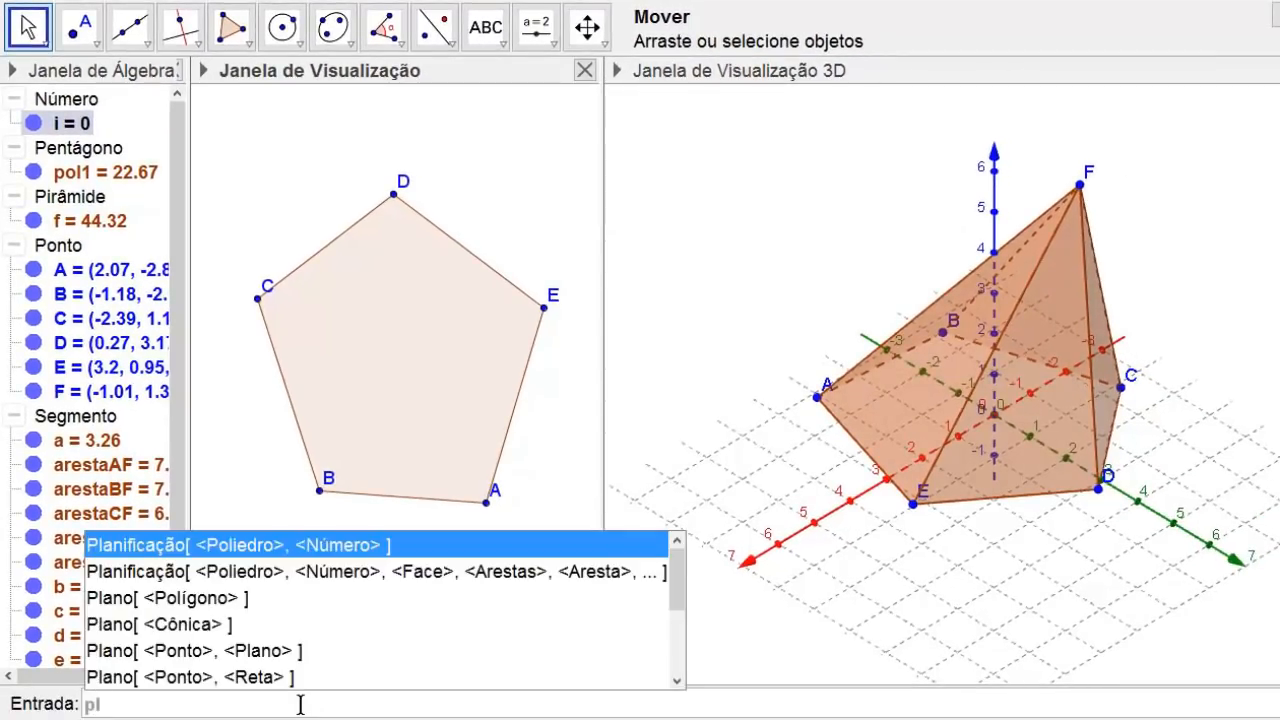
key("Return")
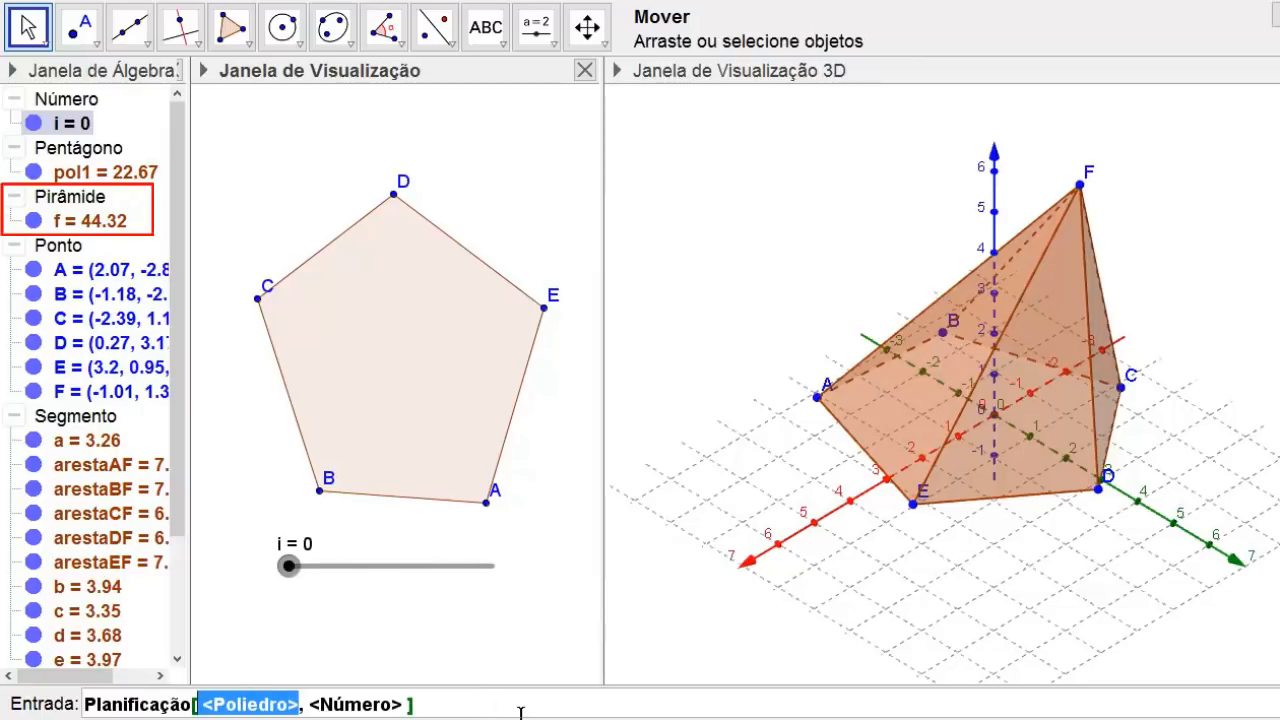
key("BackSpace")
type("f")
key("Tab")
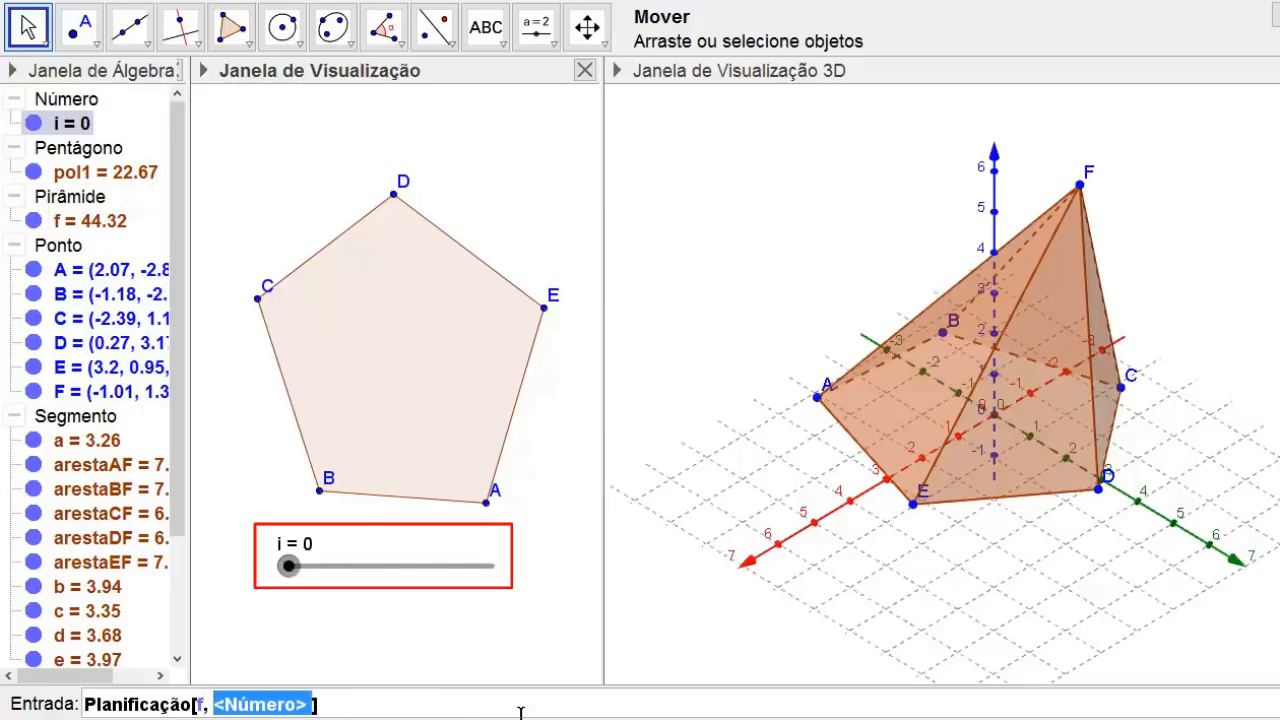
type("i")
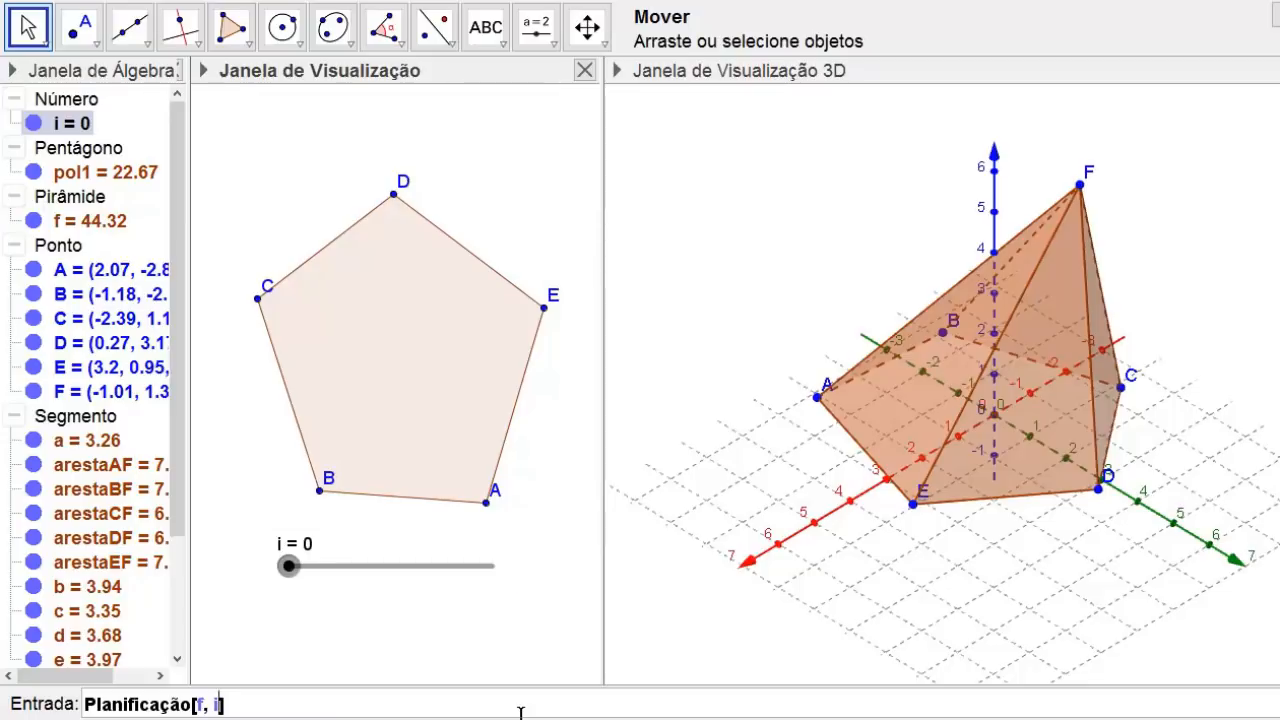
key("Return")
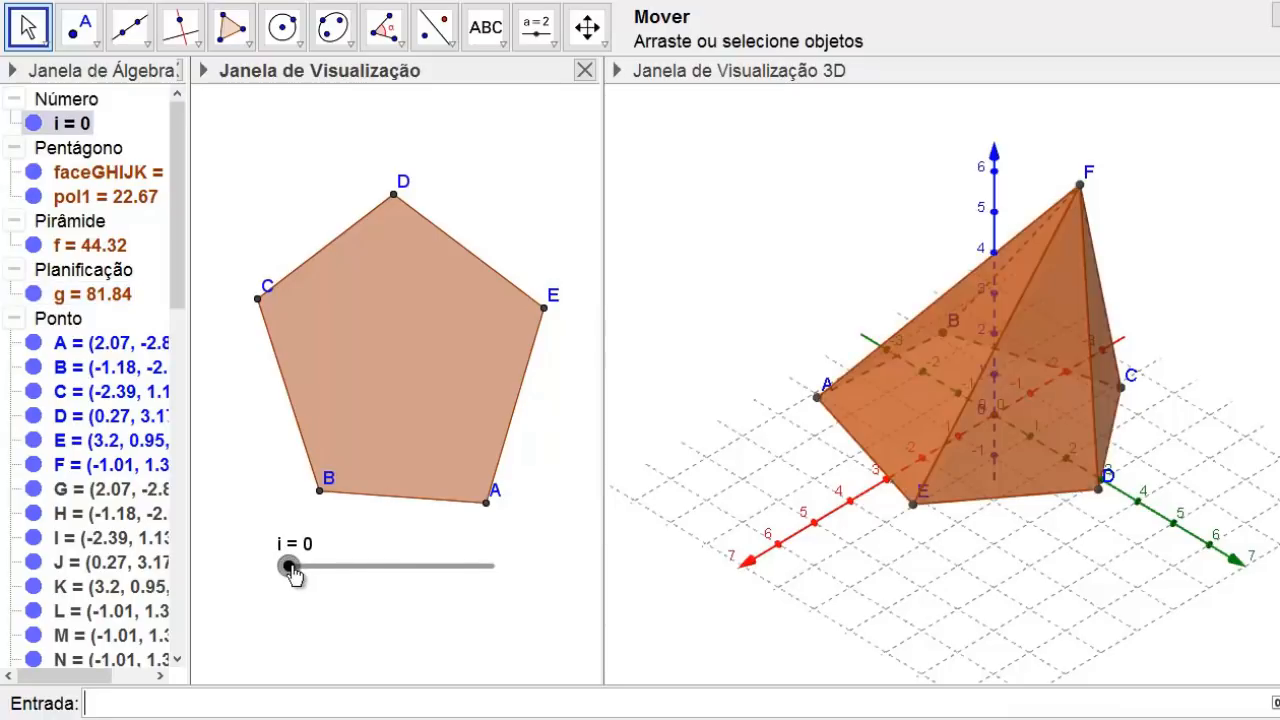
- Hide the original pyramid f and the net's points G to P
left_click_drag(290, 567, 289, 669)
left_click(33, 246)
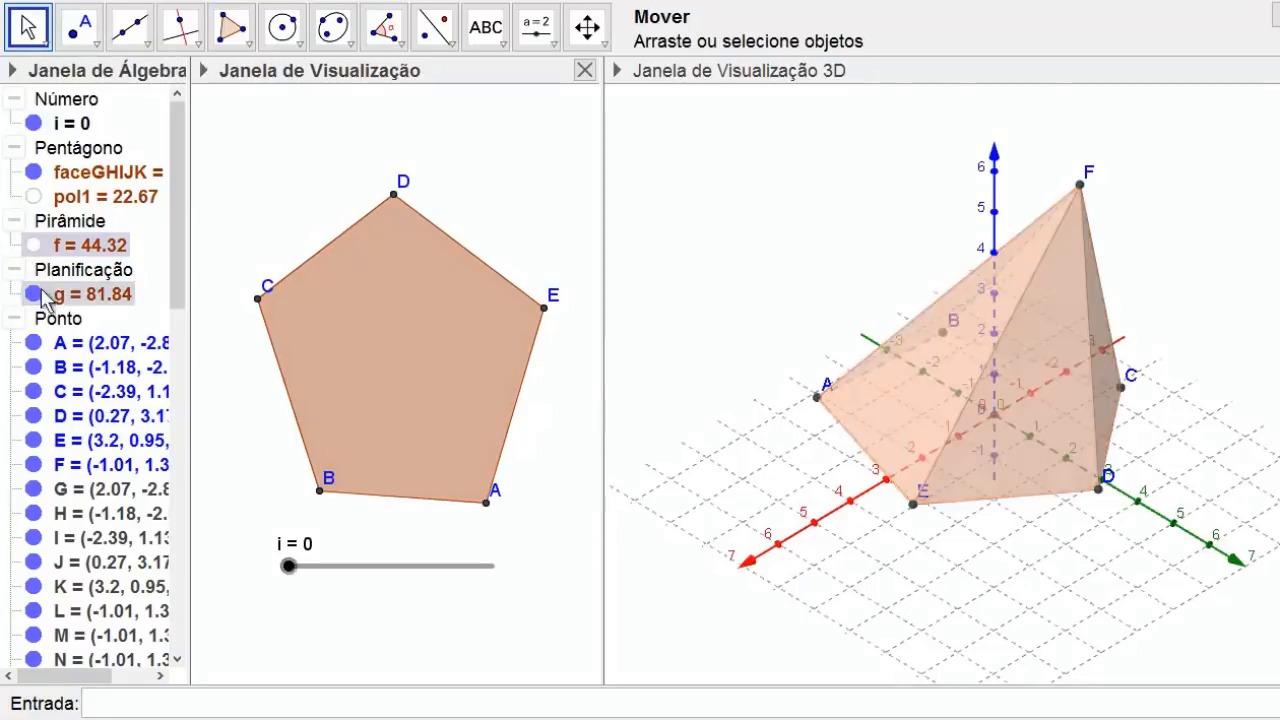
left_click(68, 489)
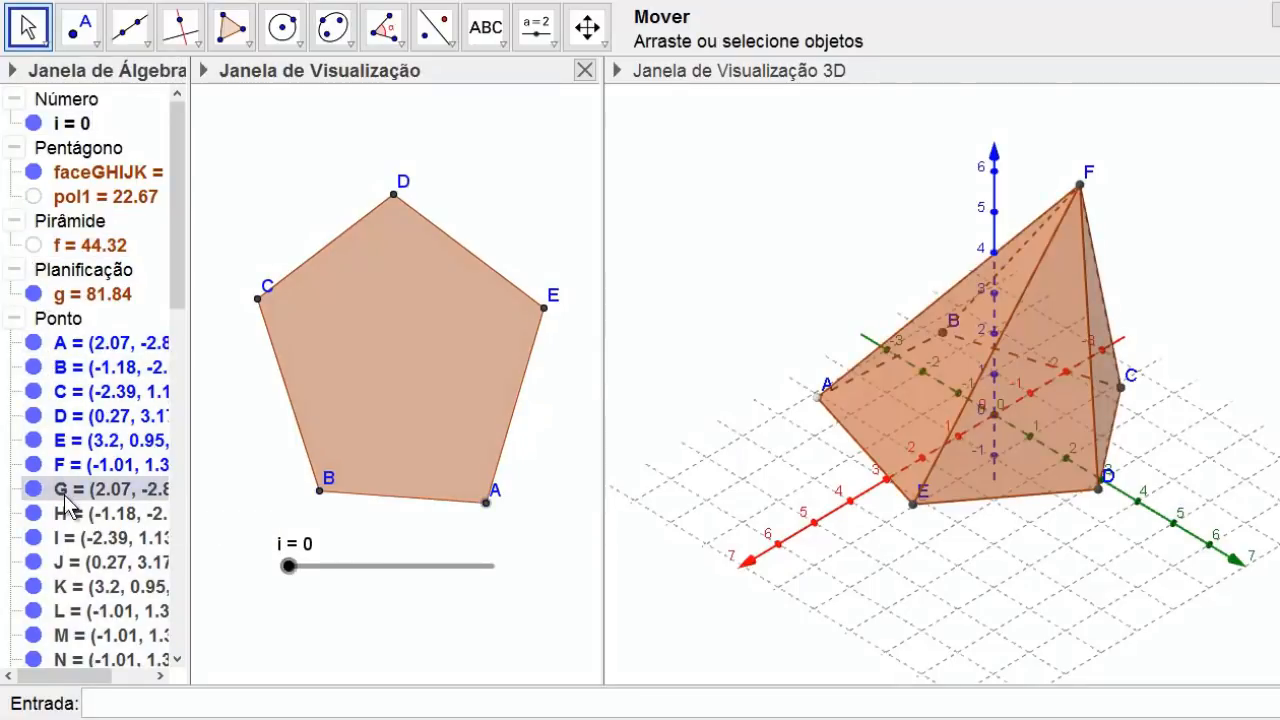
left_click_drag(183, 293, 180, 368)
left_click(105, 518, "shift")
right_click(88, 350)
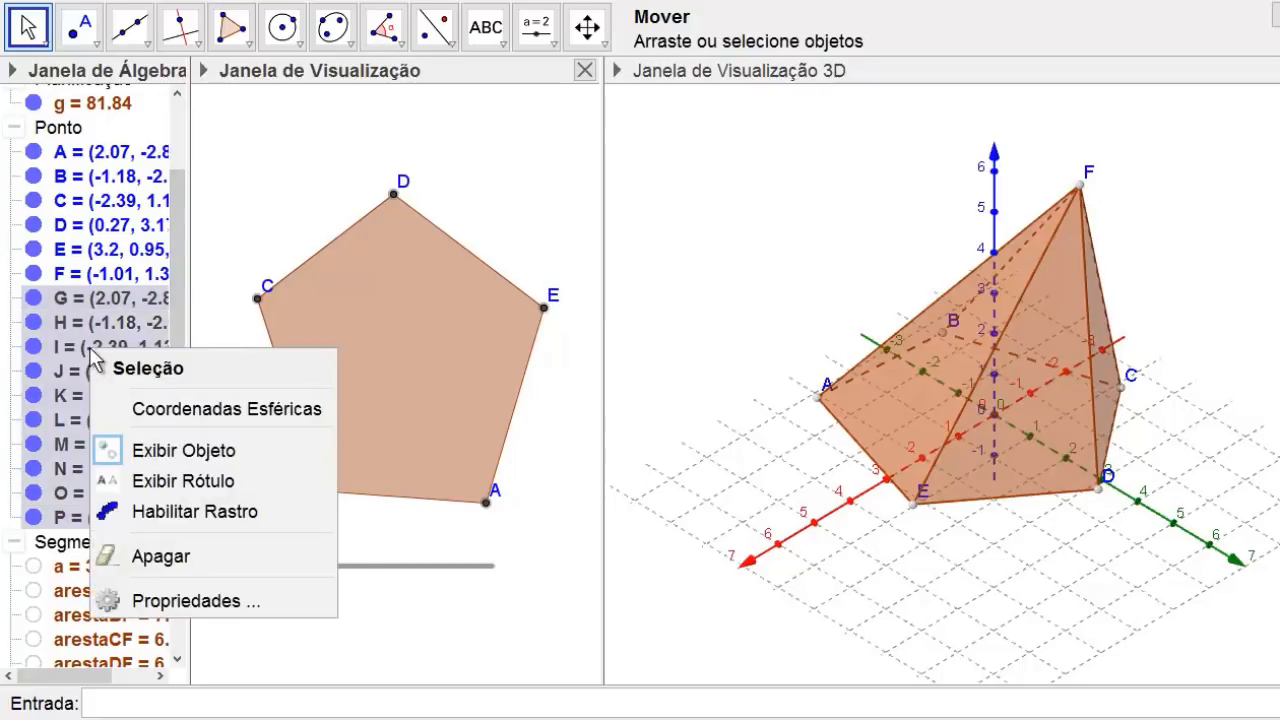
left_click(175, 455)
- Test the net by moving slider i to 1 to unfold it and back to 0 to close it
left_click_drag(294, 577, 486, 659)
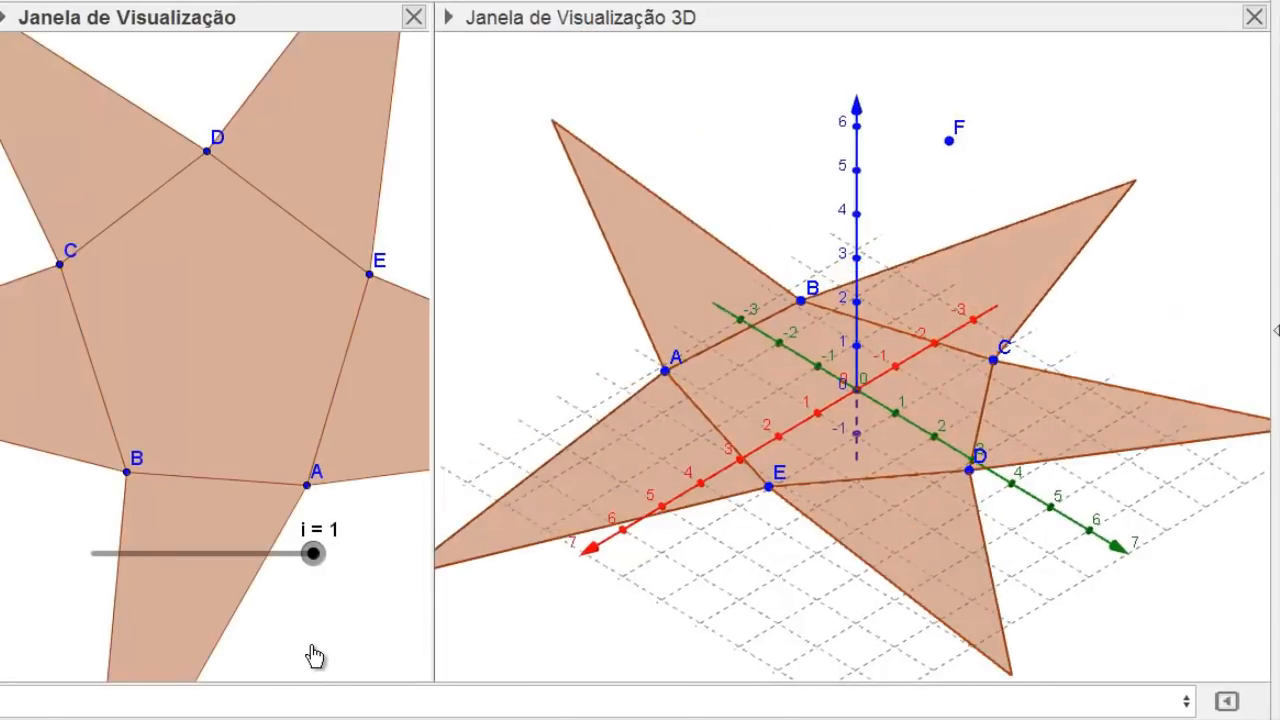
left_click_drag(314, 656, 86, 652)
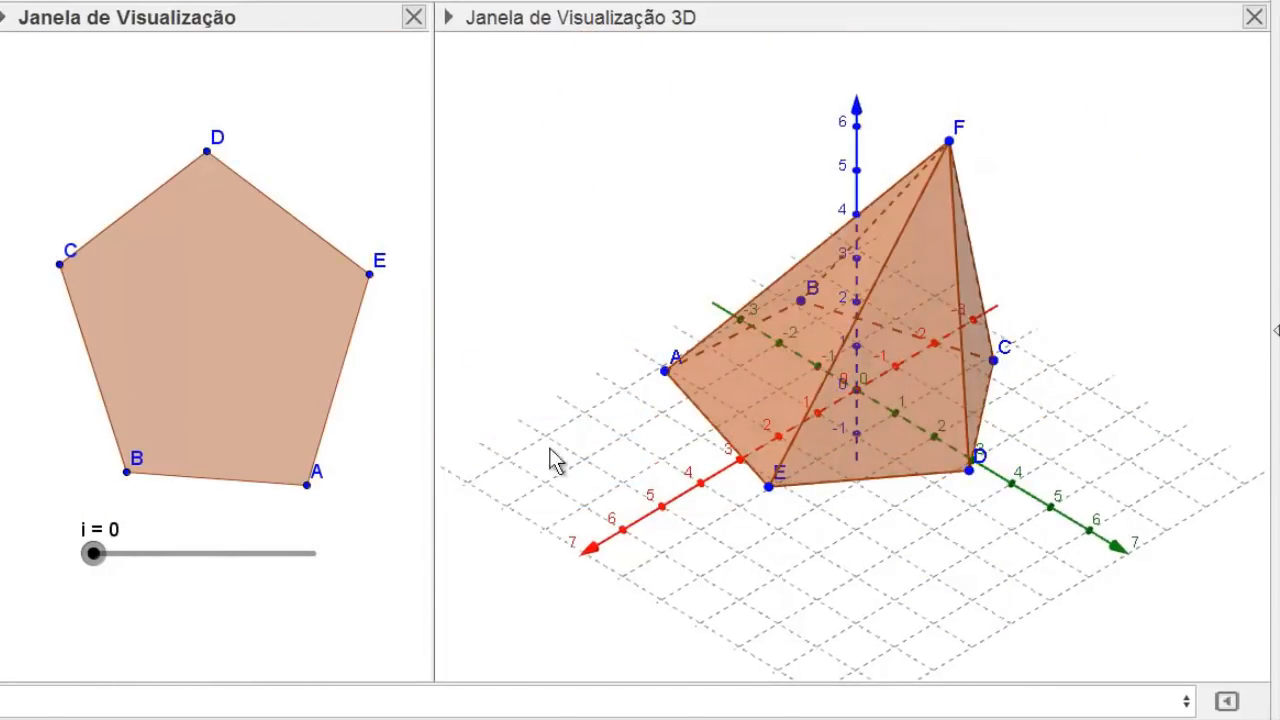
scroll(675, 390, "down", 2)
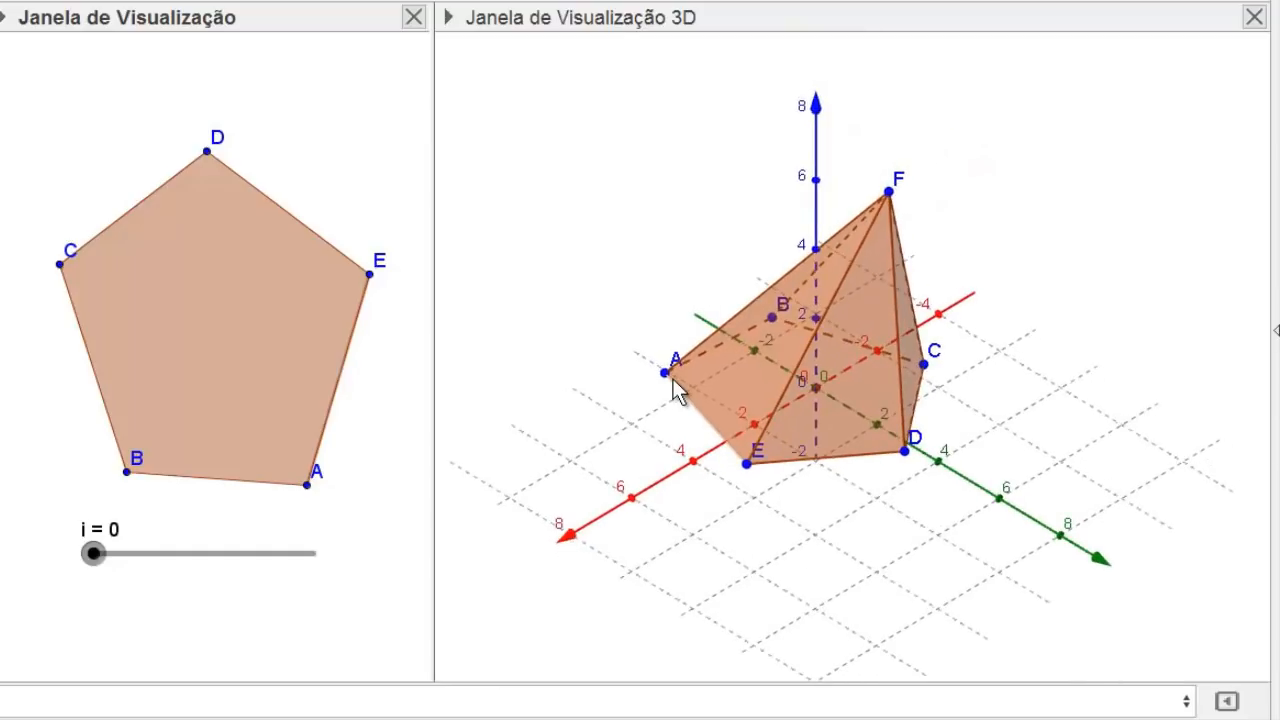
left_click_drag(677, 437, 624, 466)
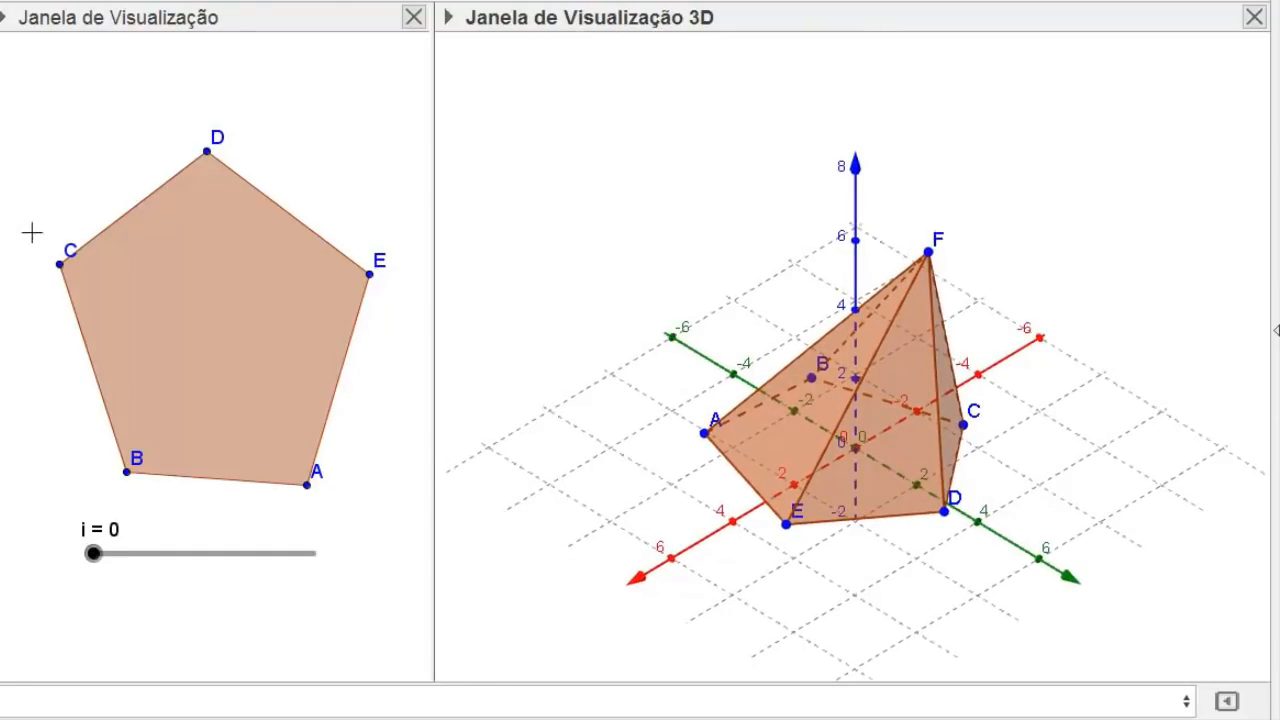
- Reshape the base in the 2D view by moving vertices C and D outward, E and A inward and B outward, and unfold the net with i at 1
left_click_drag(60, 265, 40, 242)
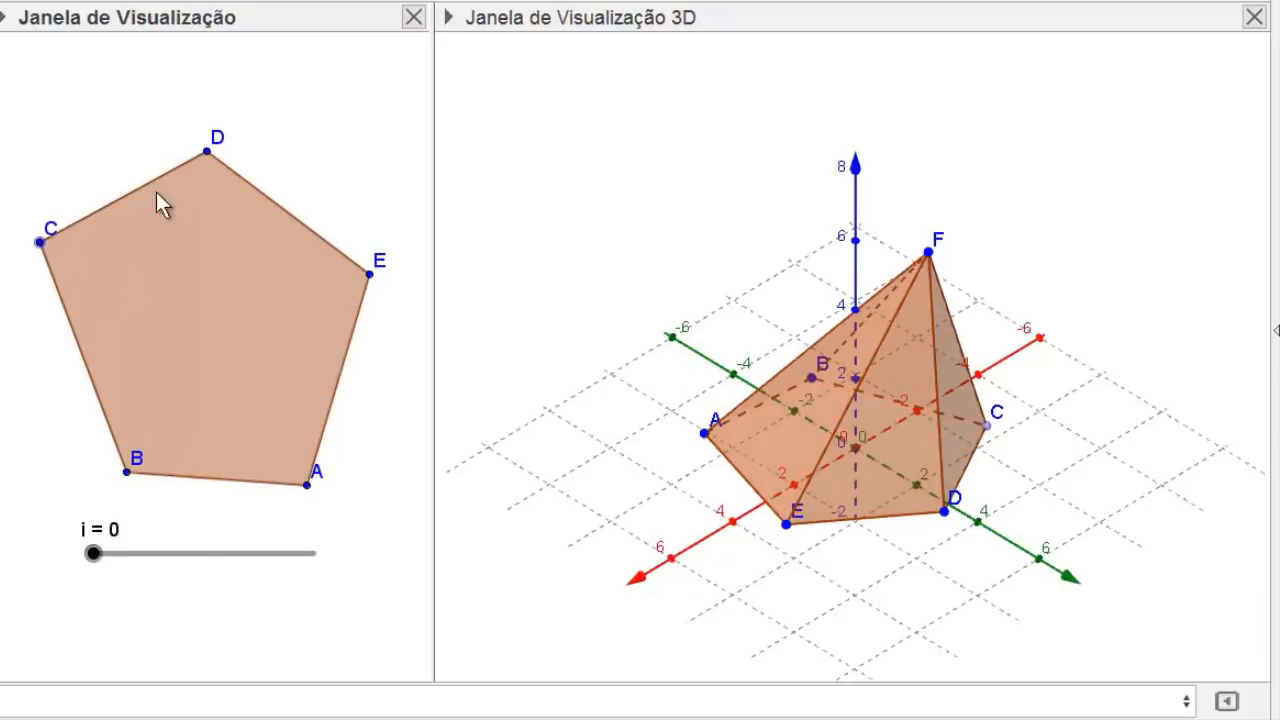
left_click_drag(207, 152, 205, 101)
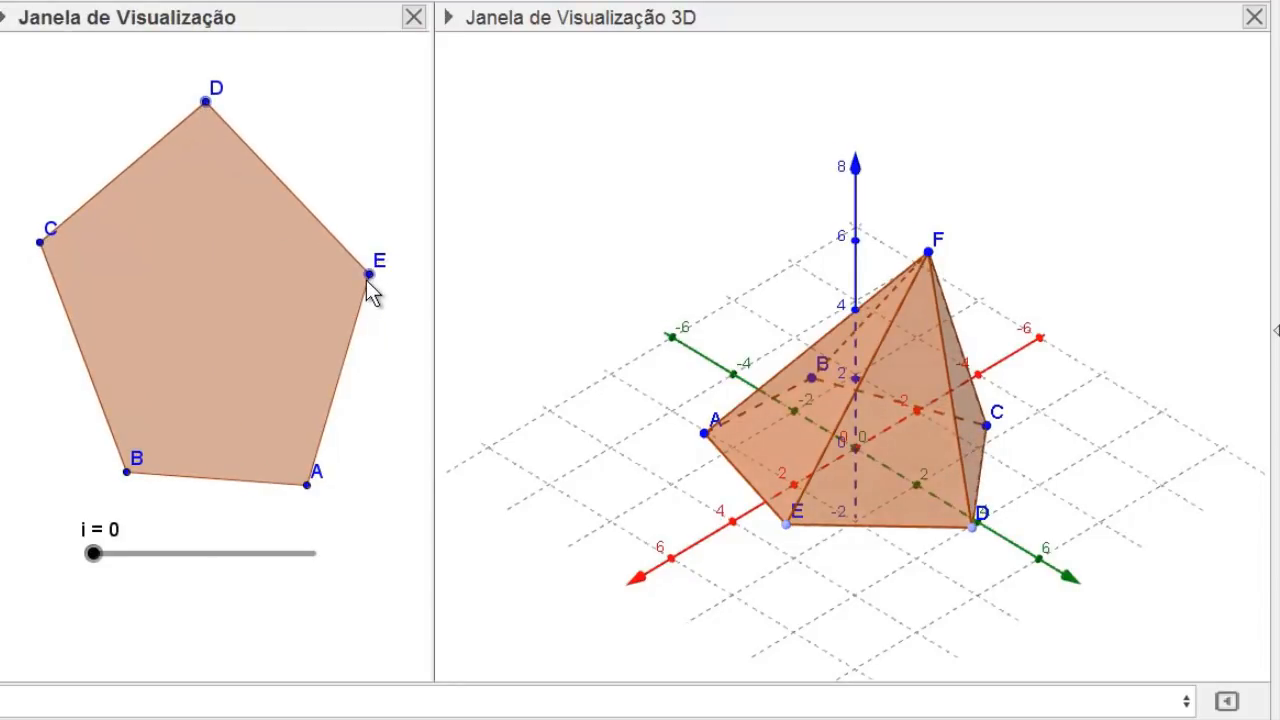
left_click_drag(368, 275, 320, 254)
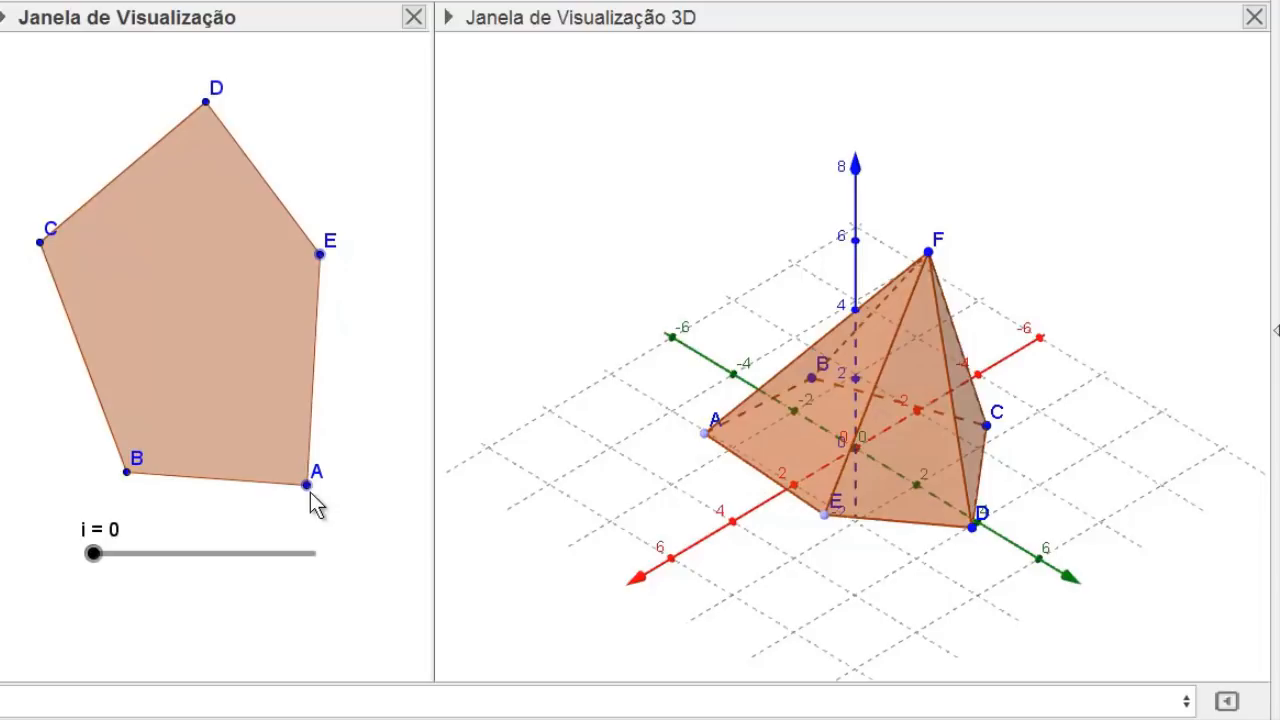
left_click_drag(310, 492, 280, 468)
left_click_drag(128, 474, 50, 433)
left_click_drag(93, 553, 312, 641)
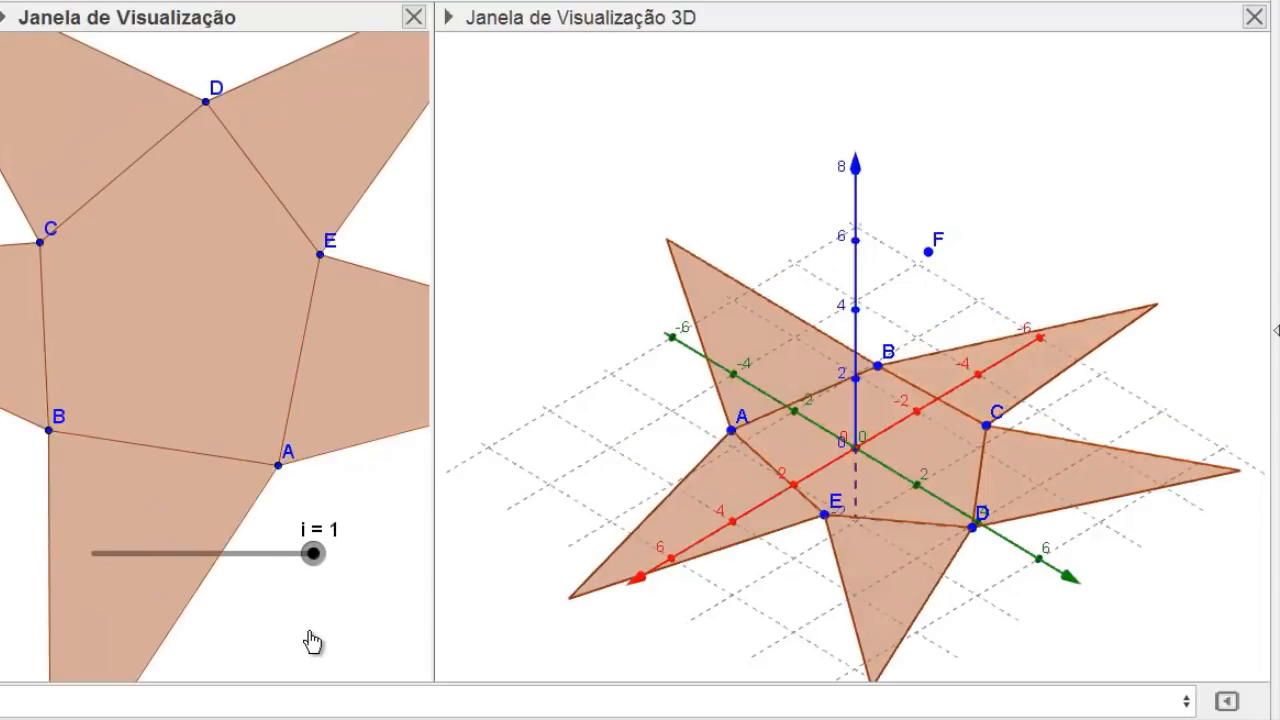